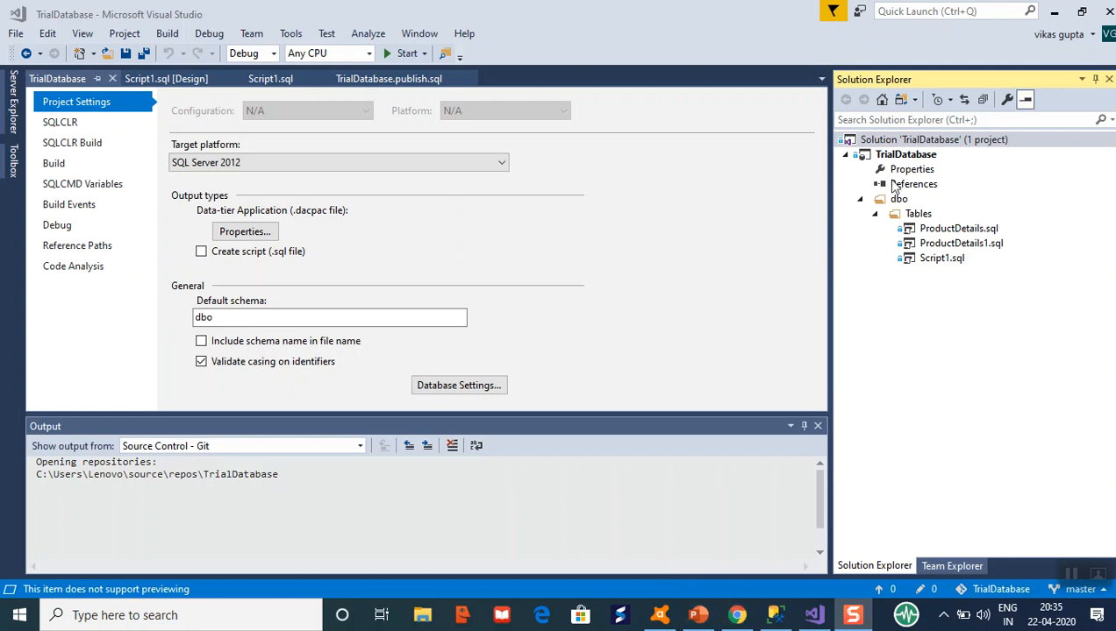
Collapse and re-expand Tables, then begin a new SQL Server Database Project and cancel it.
click(876, 214)
click(875, 214)
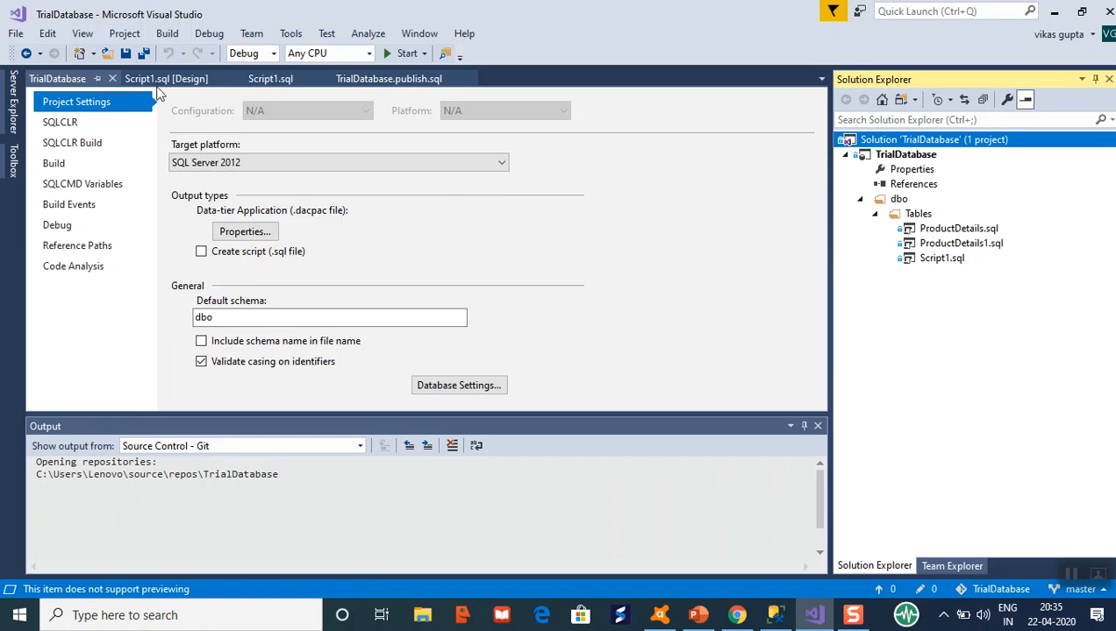
click(16, 35)
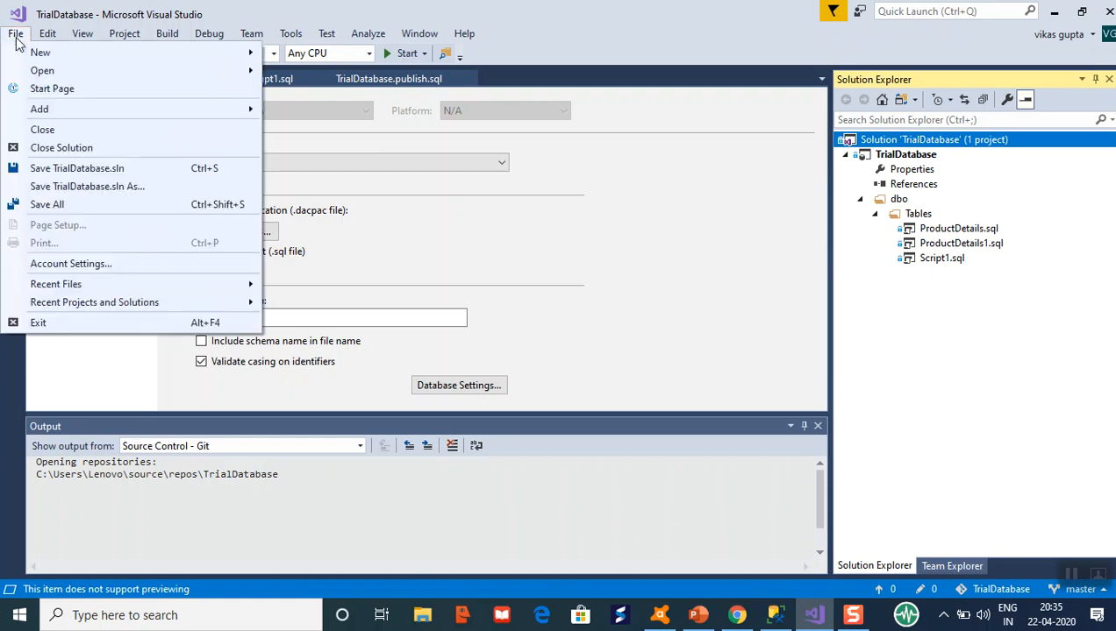
mouse_move(44, 52)
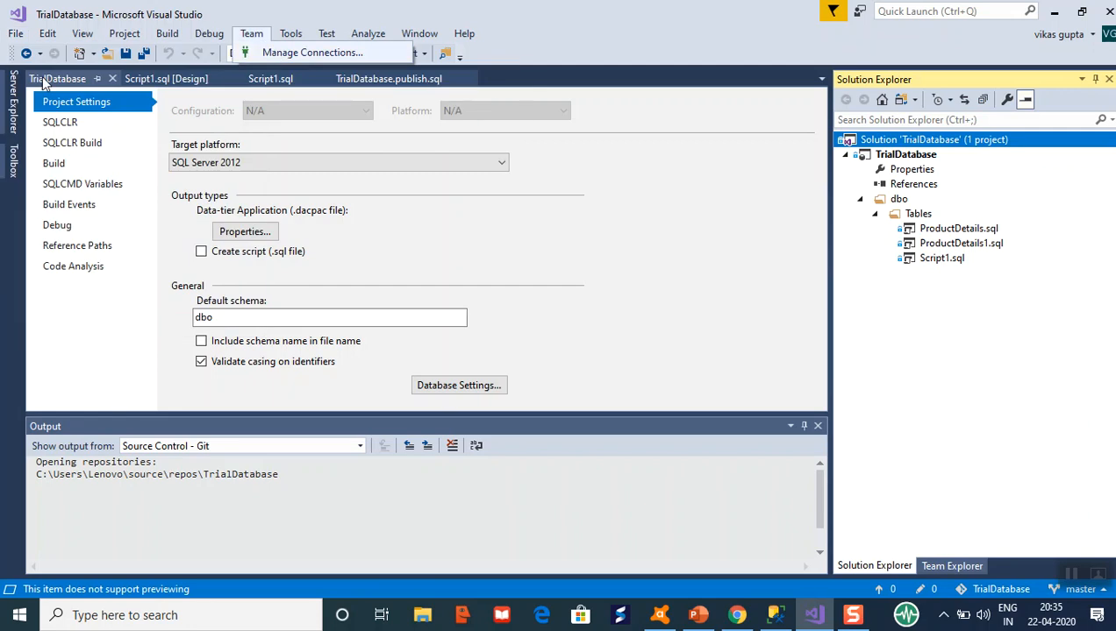
click(17, 36)
click(17, 35)
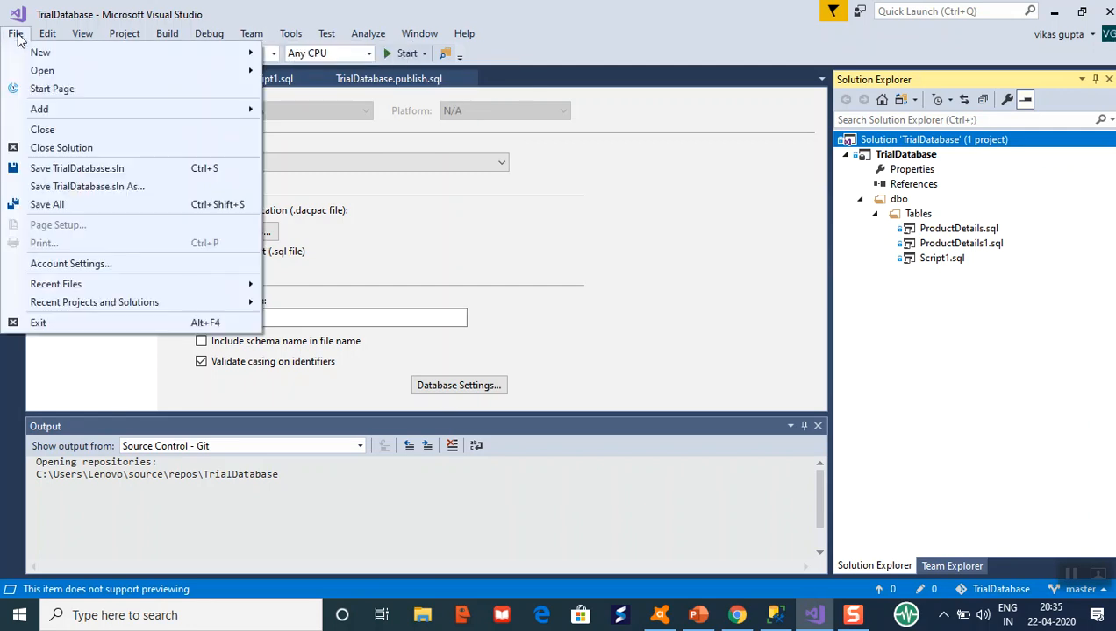
mouse_move(149, 54)
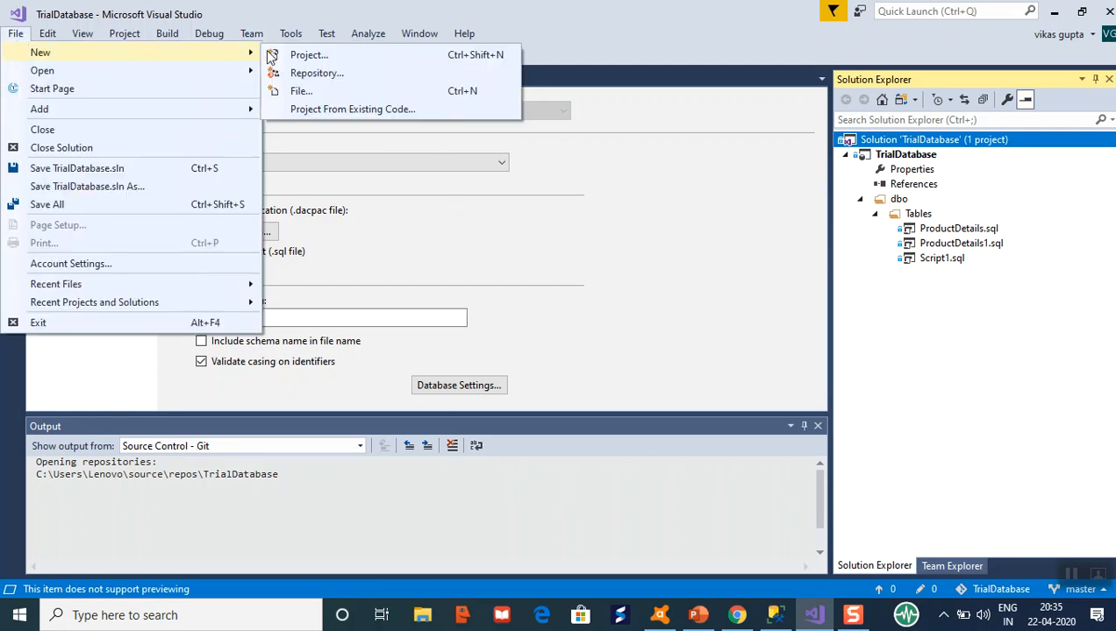
click(302, 55)
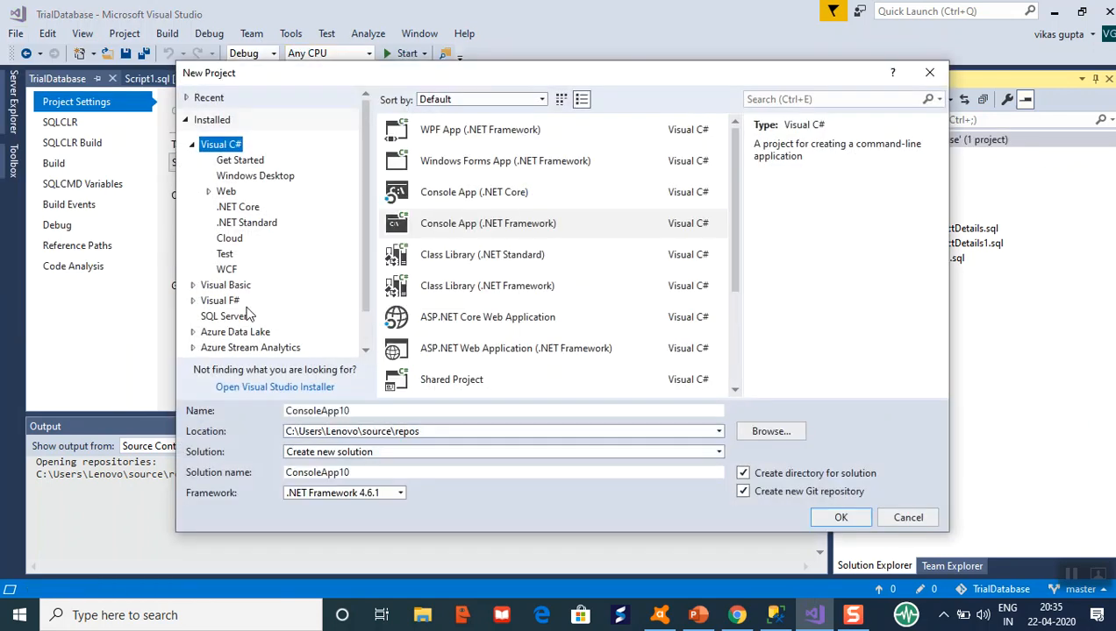
click(244, 316)
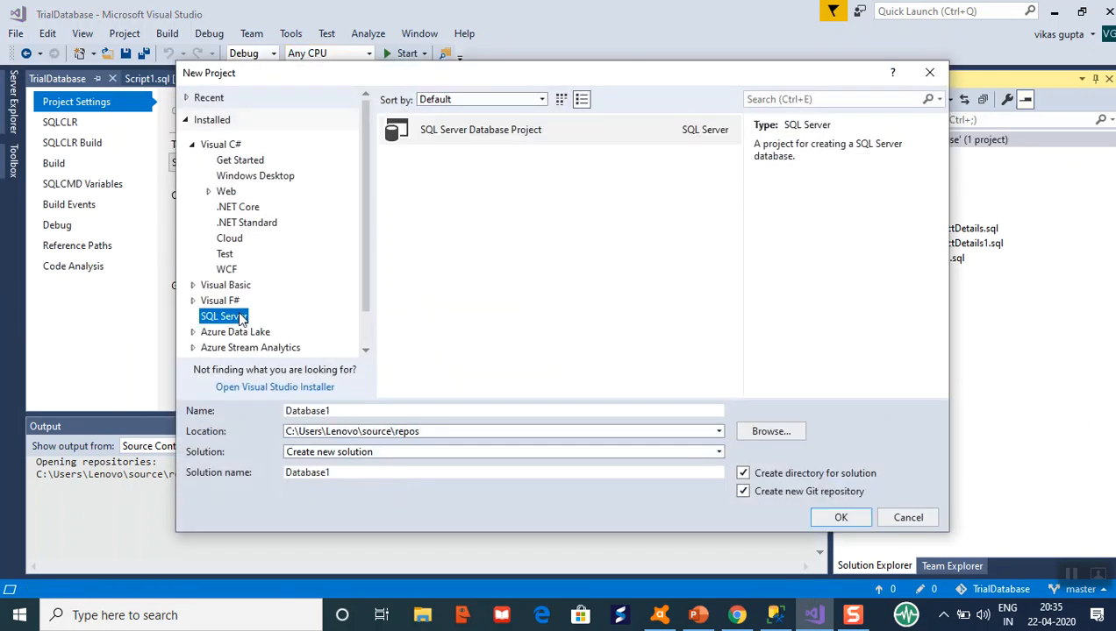
click(518, 143)
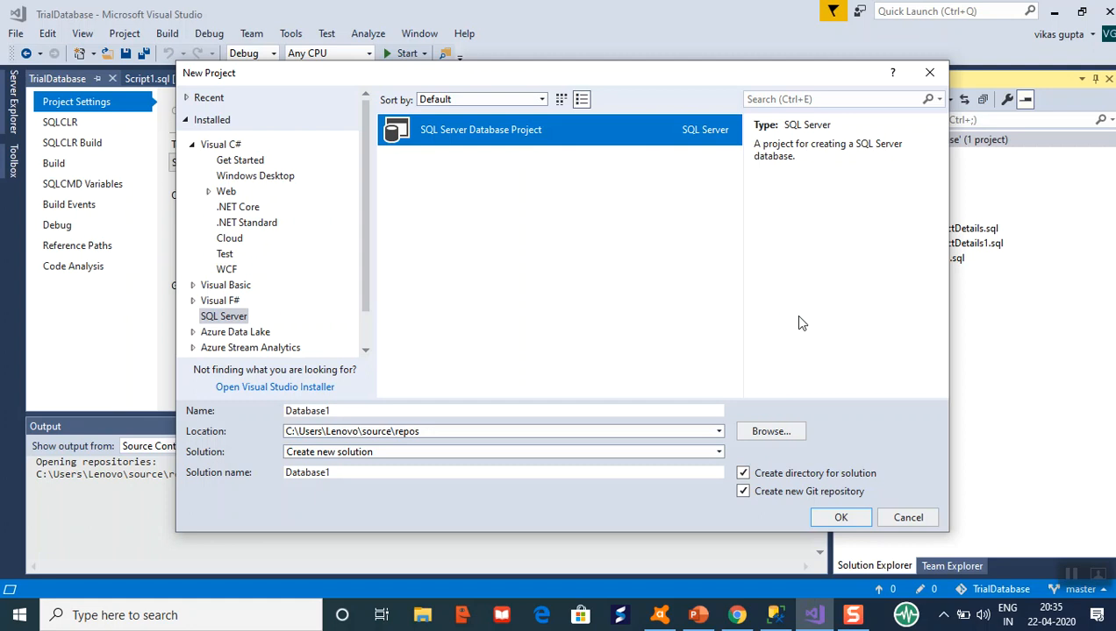
click(903, 523)
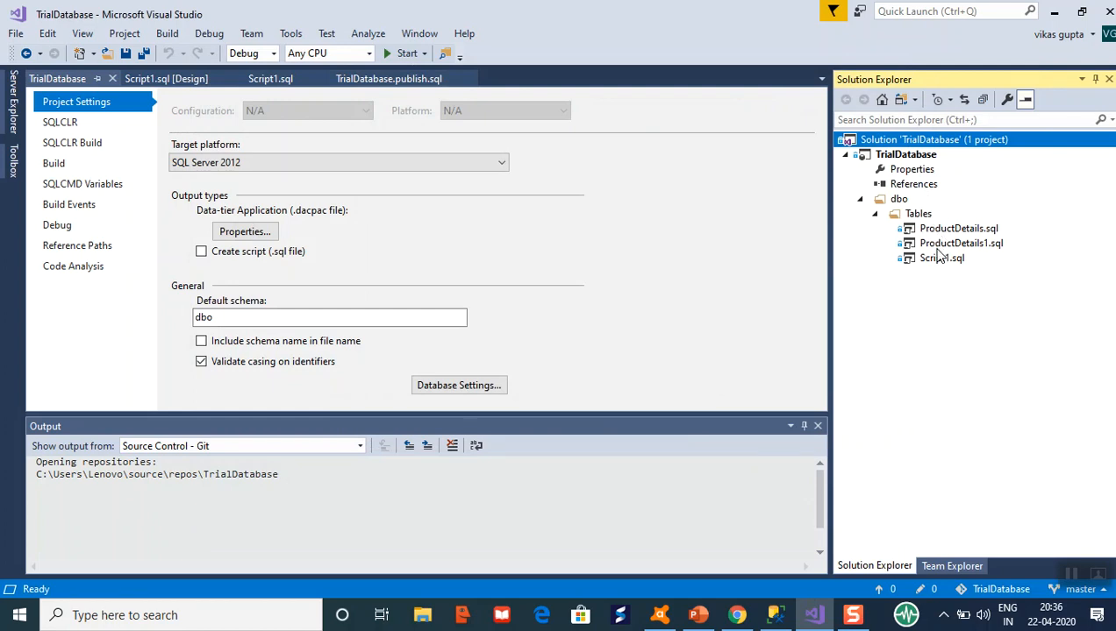
Open TrialDatabase project properties and review the SQLCLR, Build and Debug pages before returning to Project Settings.
right_click(899, 156)
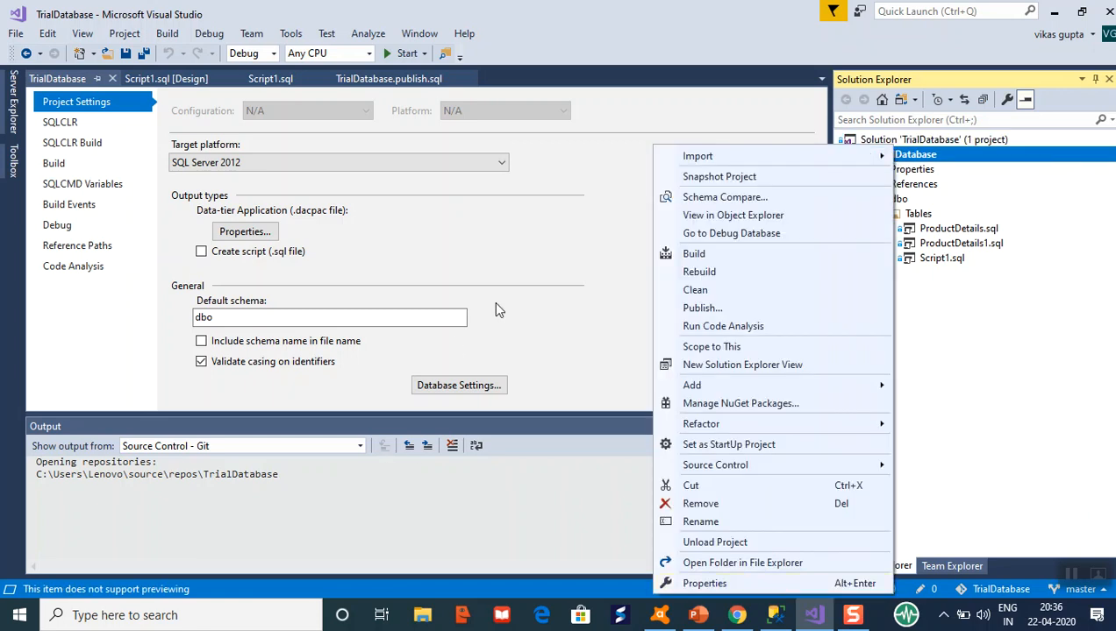
click(611, 278)
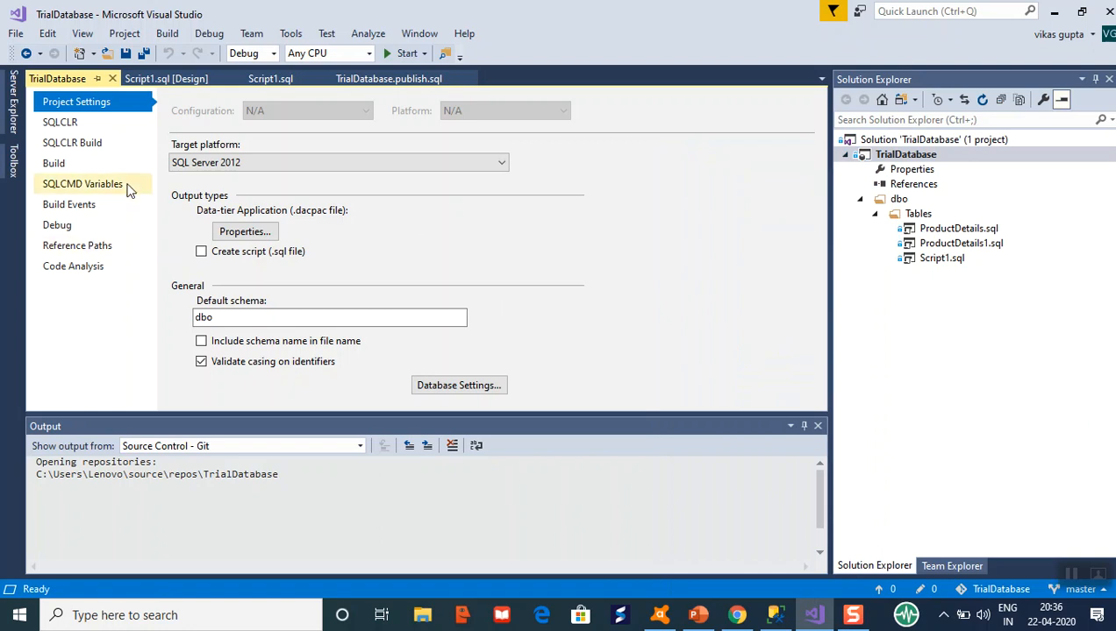
click(97, 148)
click(94, 162)
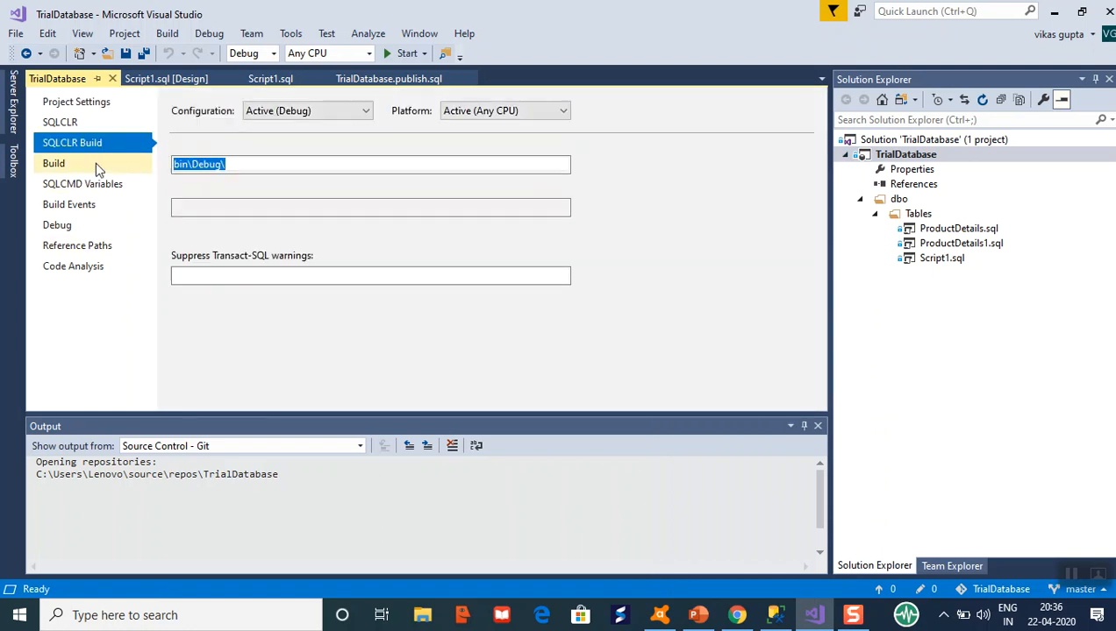
click(82, 222)
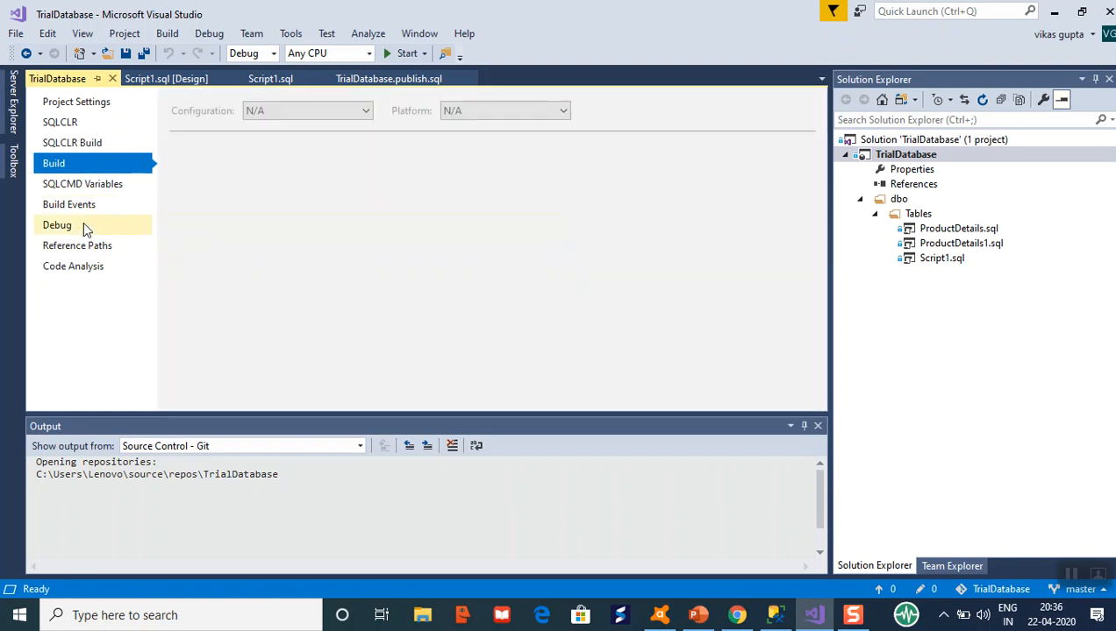
click(85, 107)
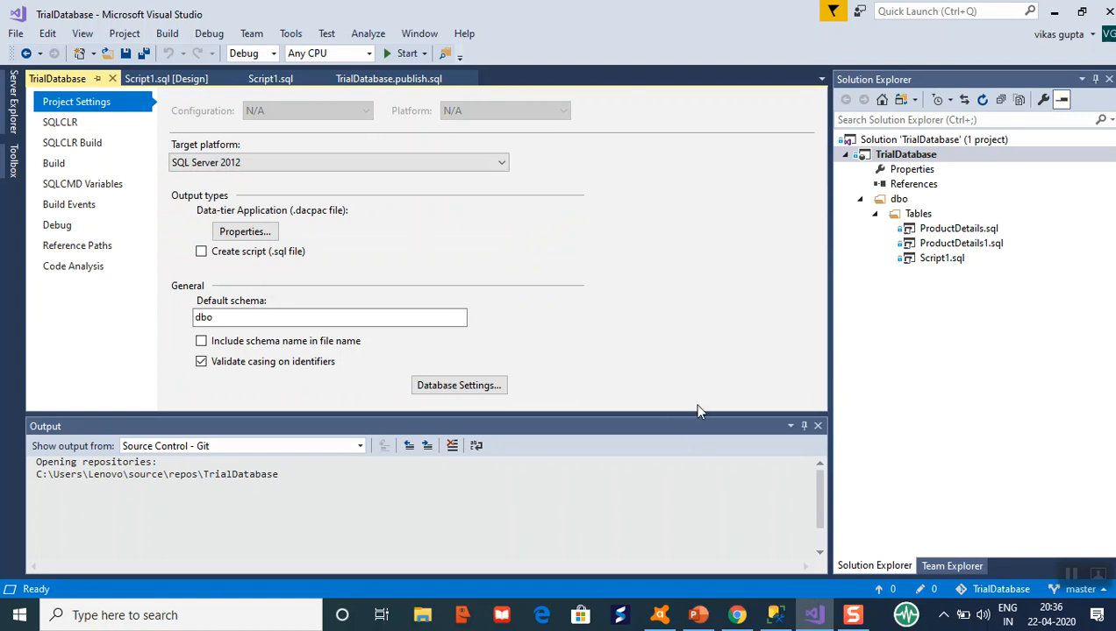
click(773, 614)
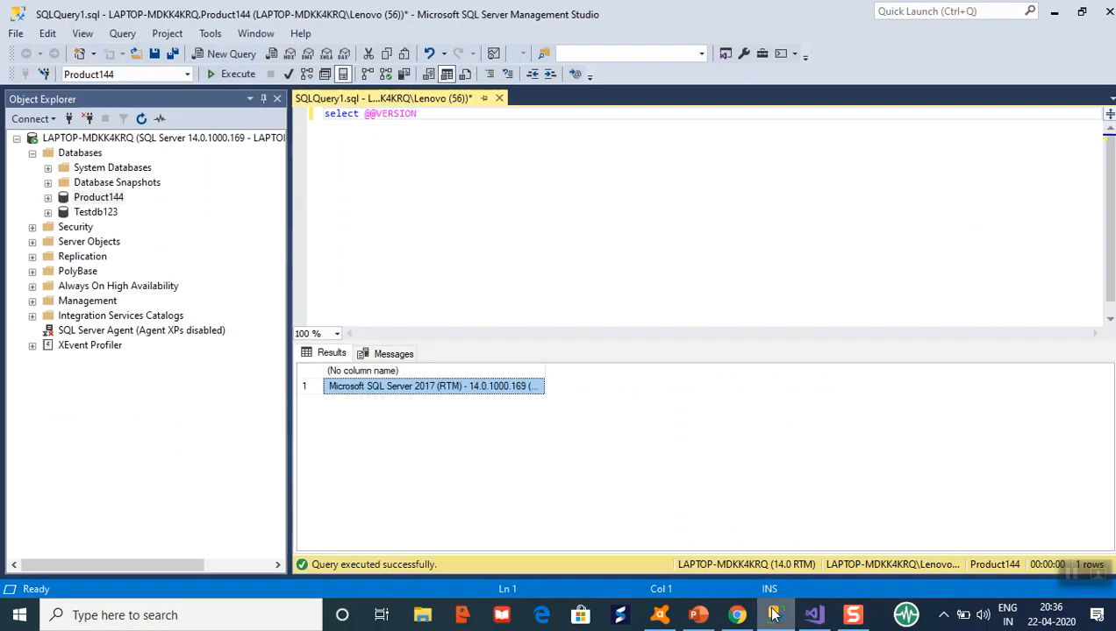
click(491, 136)
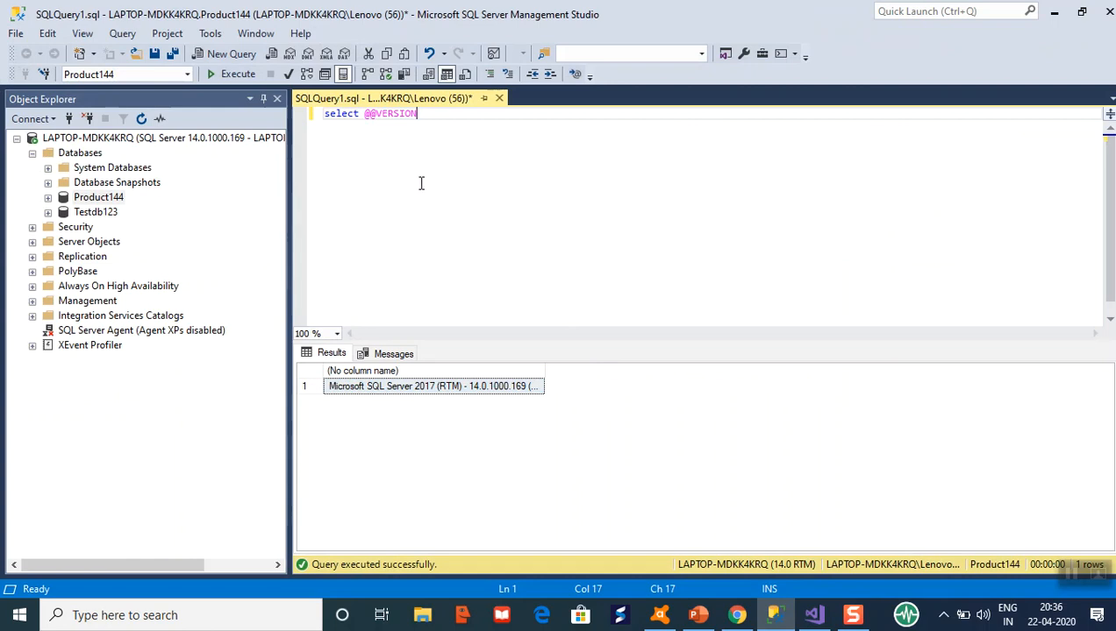
click(445, 387)
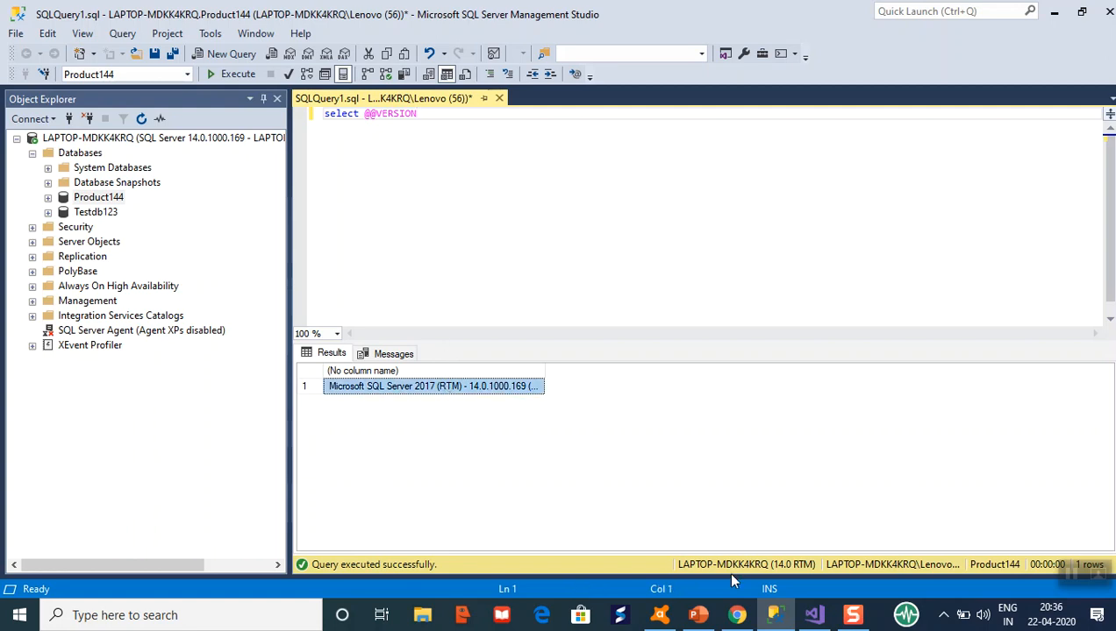
click(772, 616)
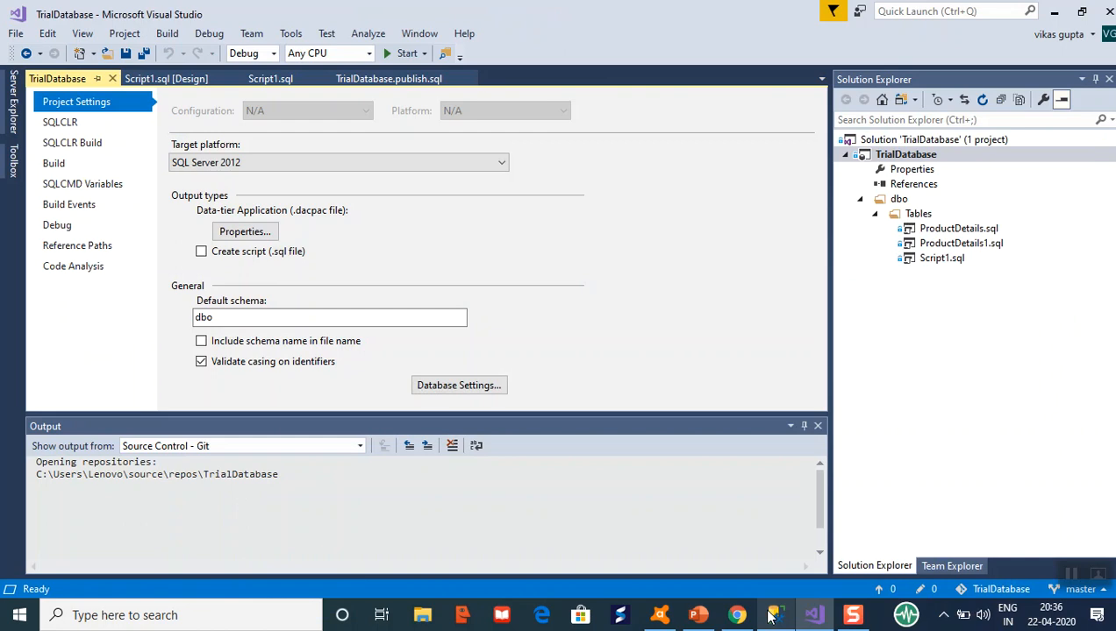
Set TrialDatabase's target platform to SQL Server 2017 and save the project.
click(501, 165)
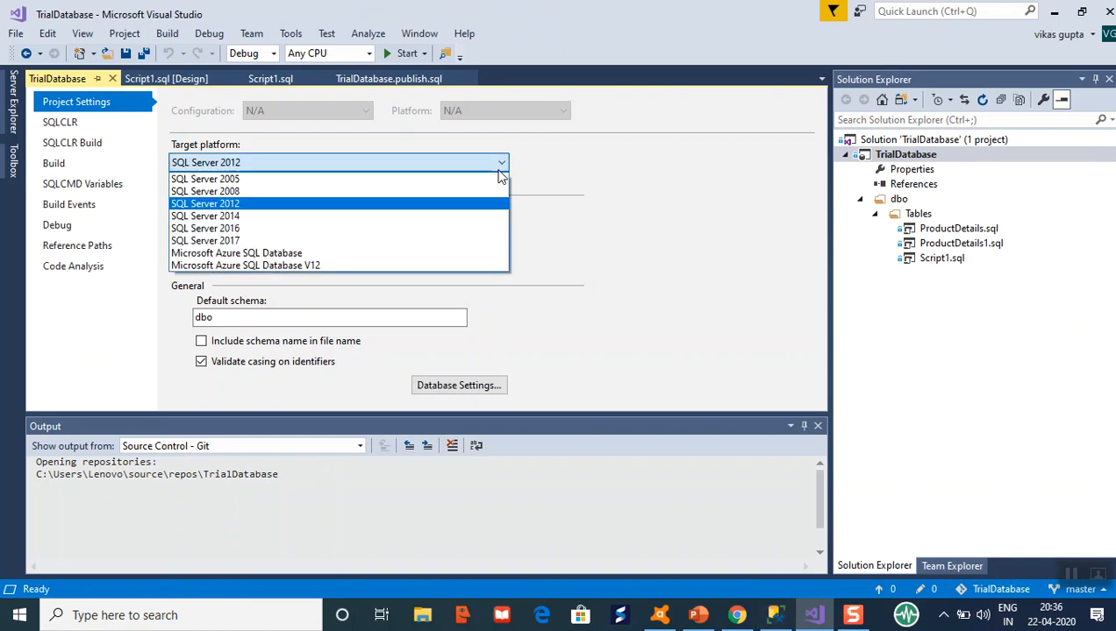
click(465, 242)
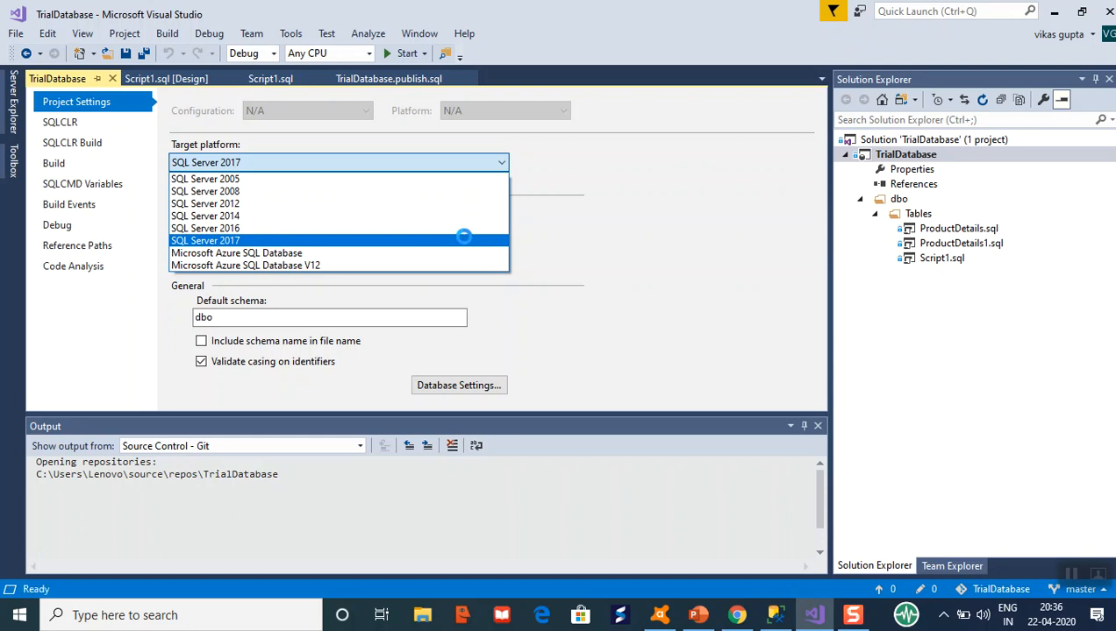
key(ctrl+s)
Build the TrialDatabase solution to produce TrialDatabase.dacpac.
click(996, 141)
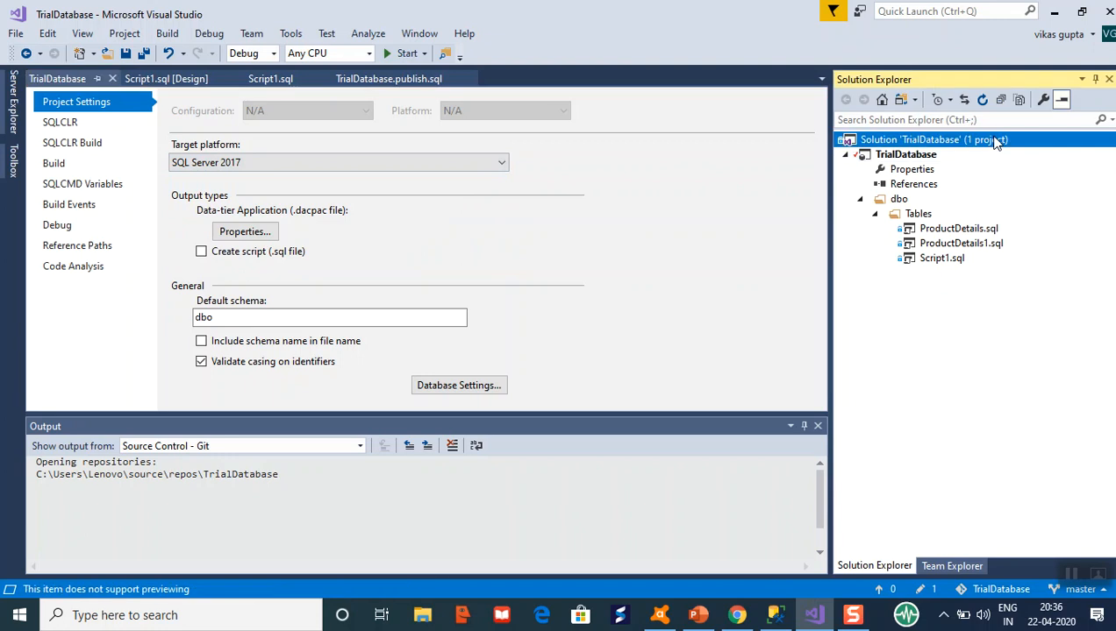
right_click(974, 143)
key(Escape)
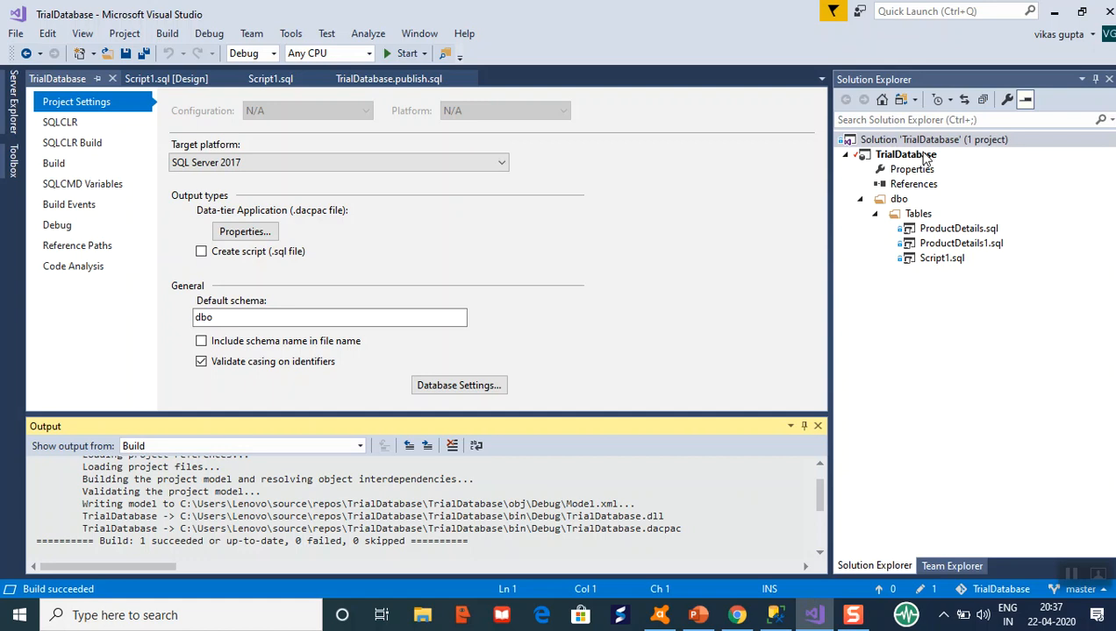
Open the solution folder on disk and locate the 3 KB TrialDatabase.dacpac in bin\Debug, then minimize Explorer.
right_click(920, 142)
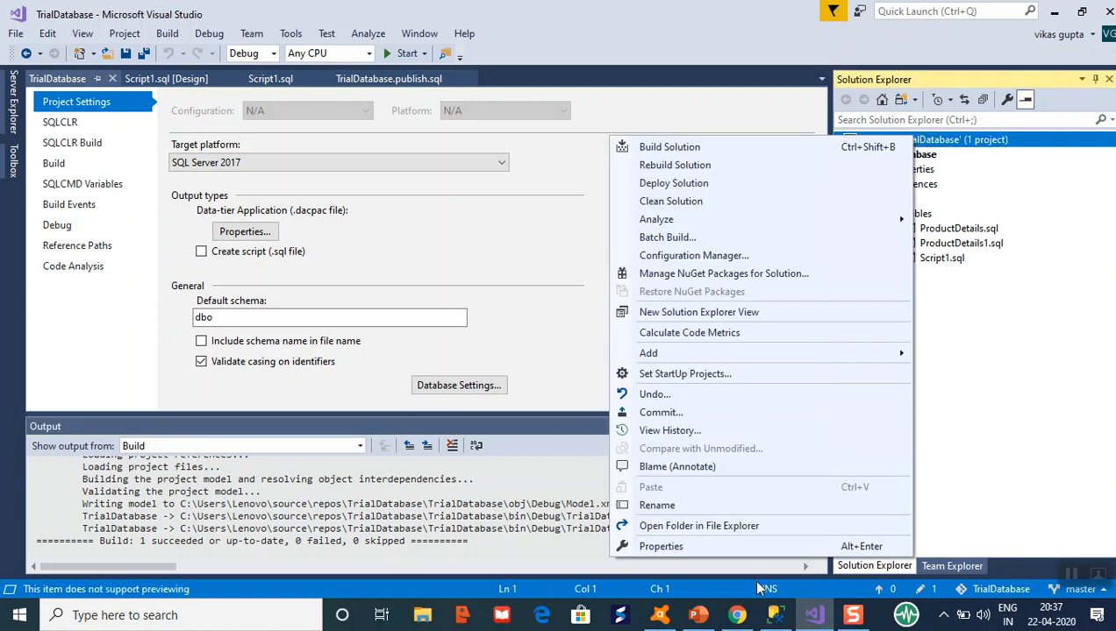
click(768, 531)
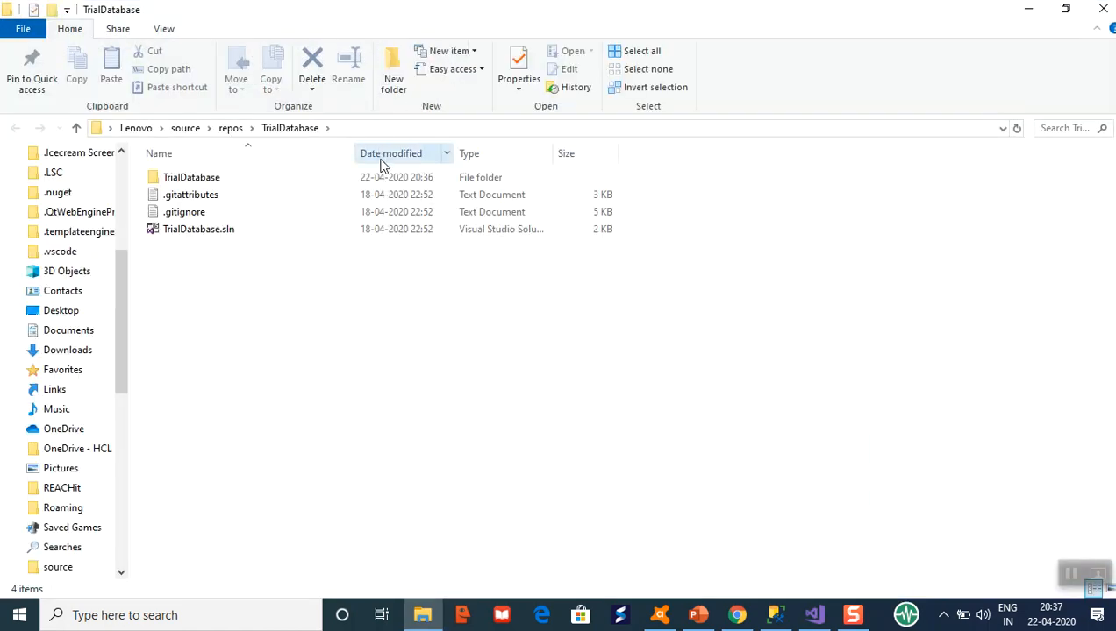
double_click(382, 176)
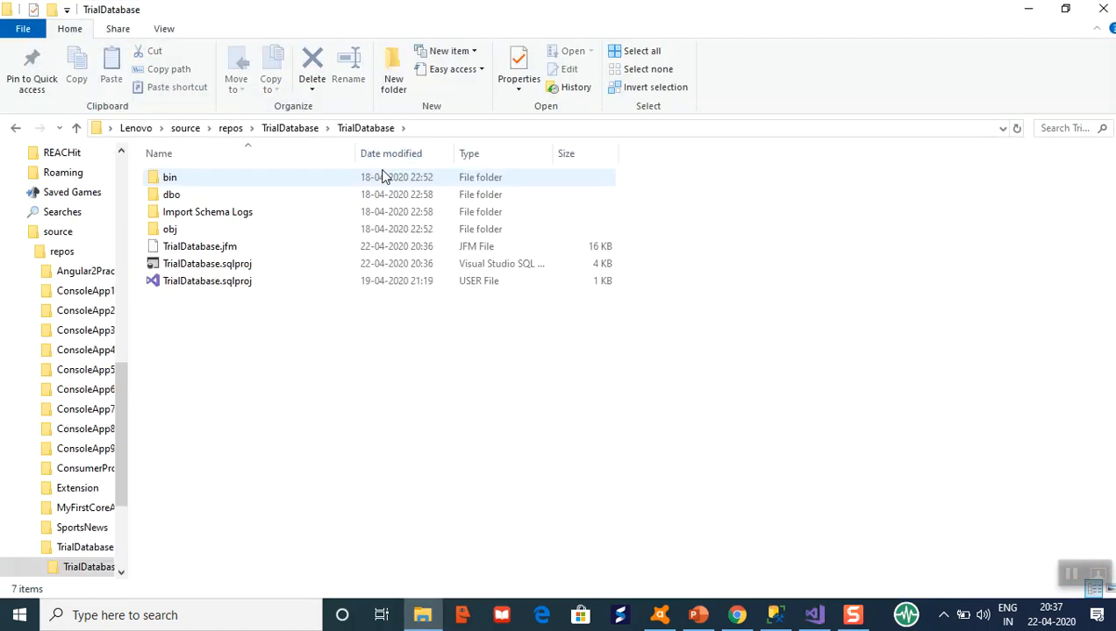
double_click(381, 176)
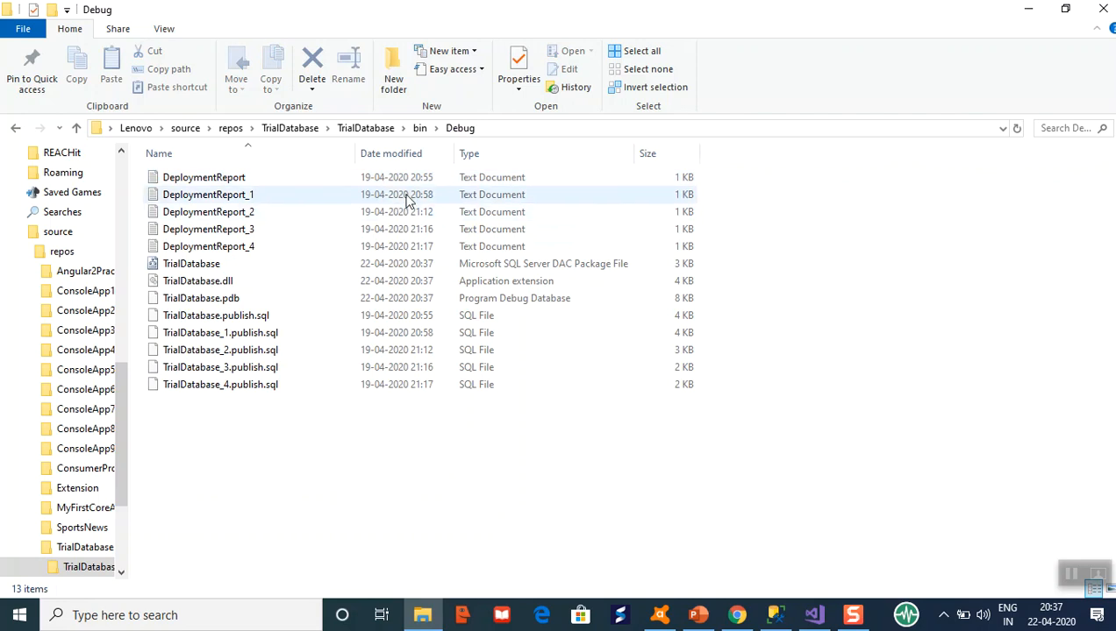
click(495, 268)
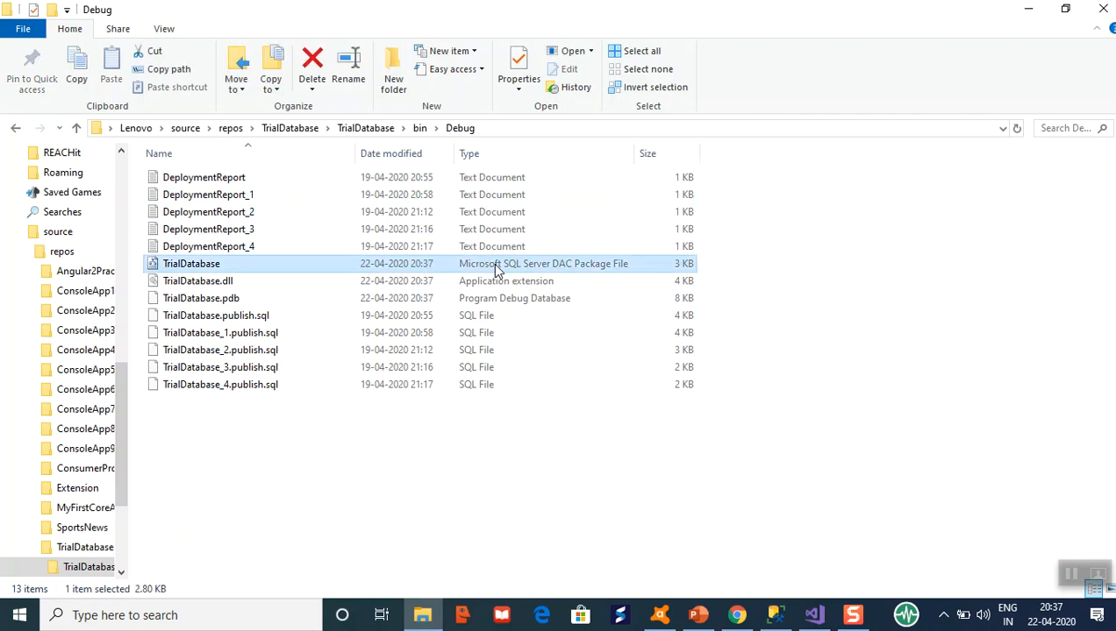
click(1031, 9)
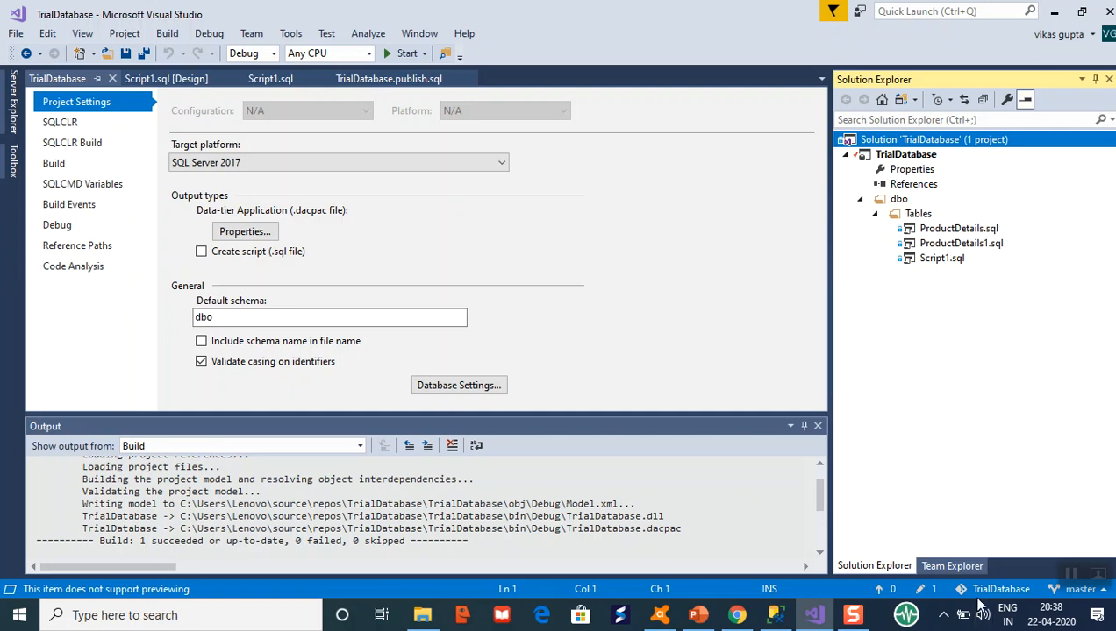
Minimize Visual Studio and browse the TrialDatabase repo's master files: TrialDatabase folder, .gitattributes, .gitignore, TrialDatabase.sln.
click(810, 620)
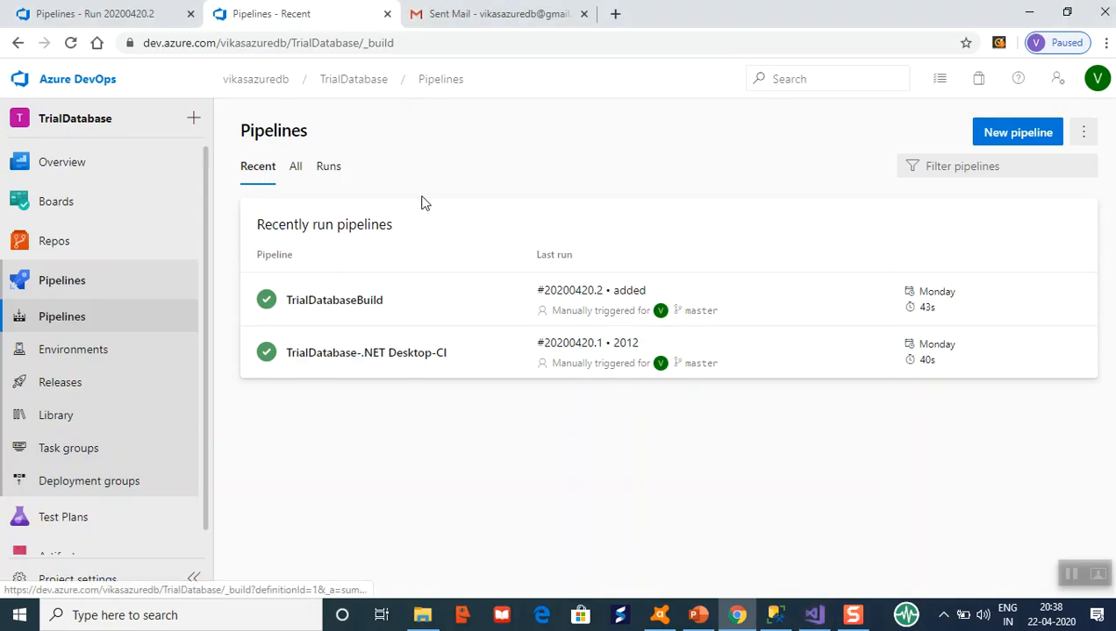
click(123, 247)
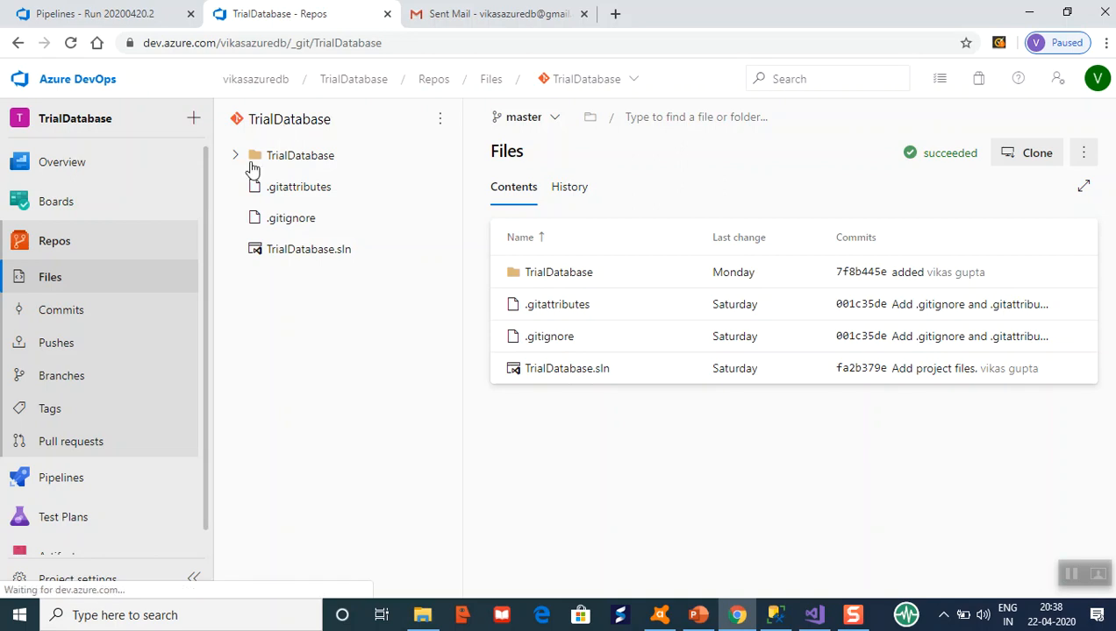
click(159, 303)
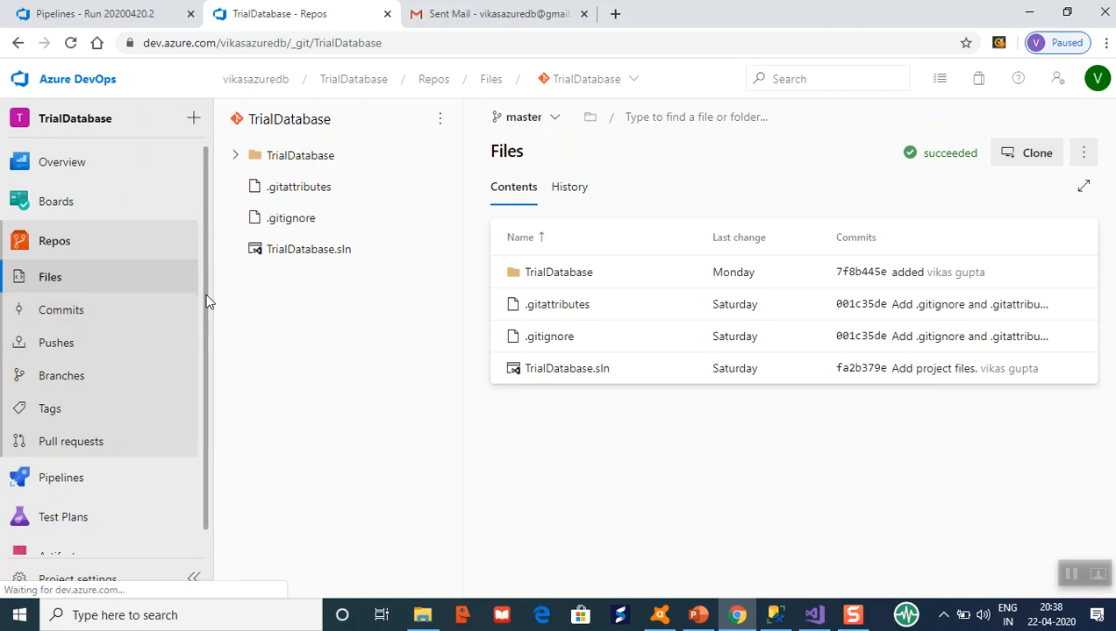
scroll(207, 325, down, 1)
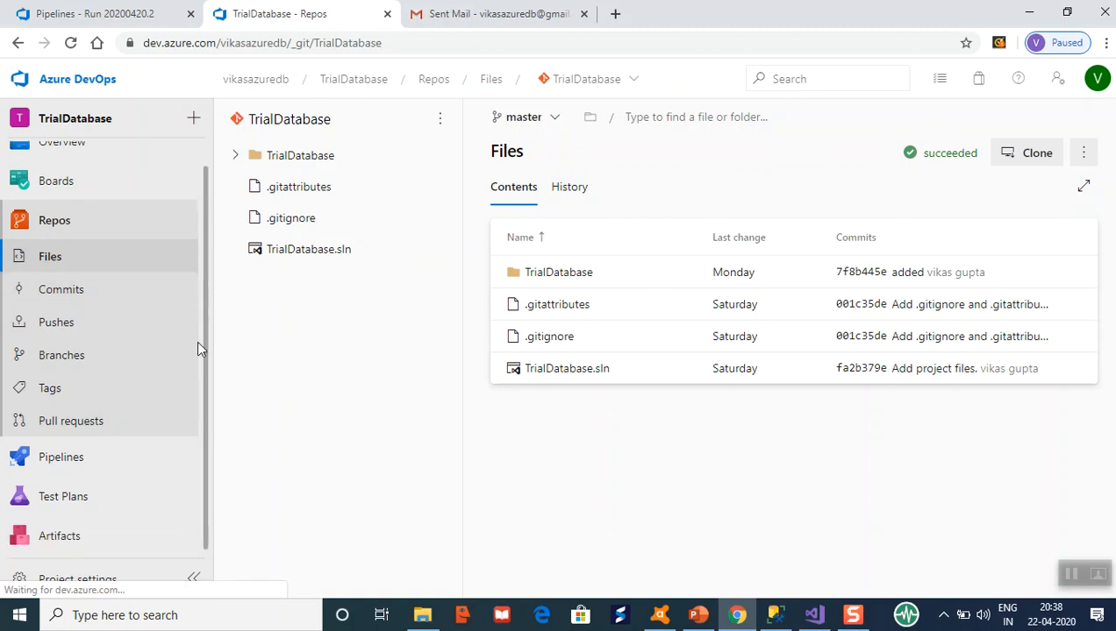
mouse_move(110, 467)
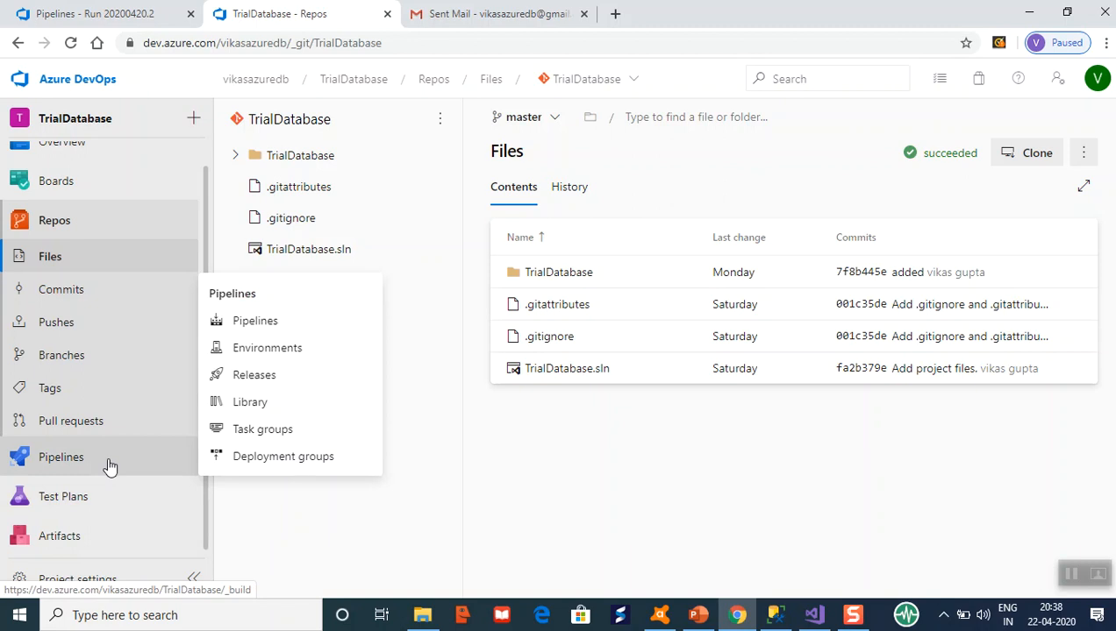
click(773, 617)
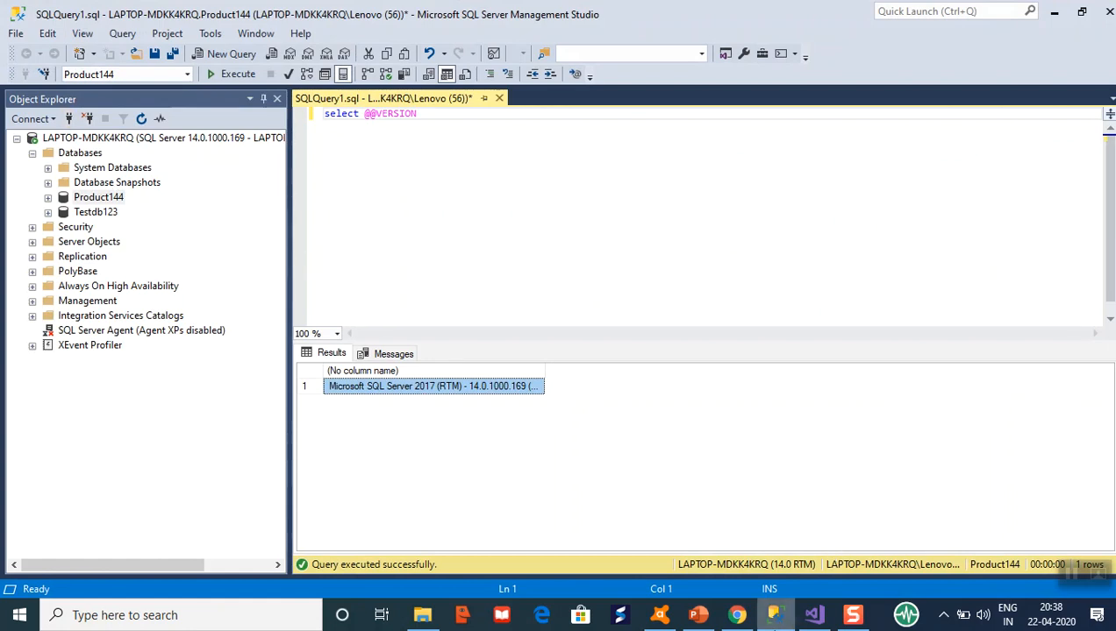
mouse_move(771, 623)
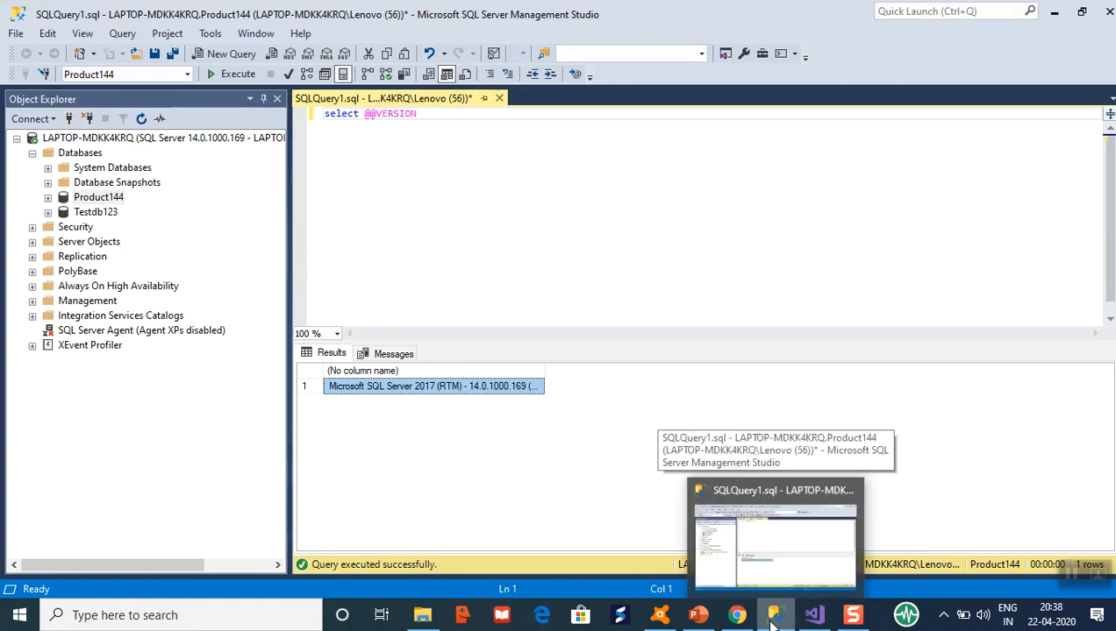
click(736, 615)
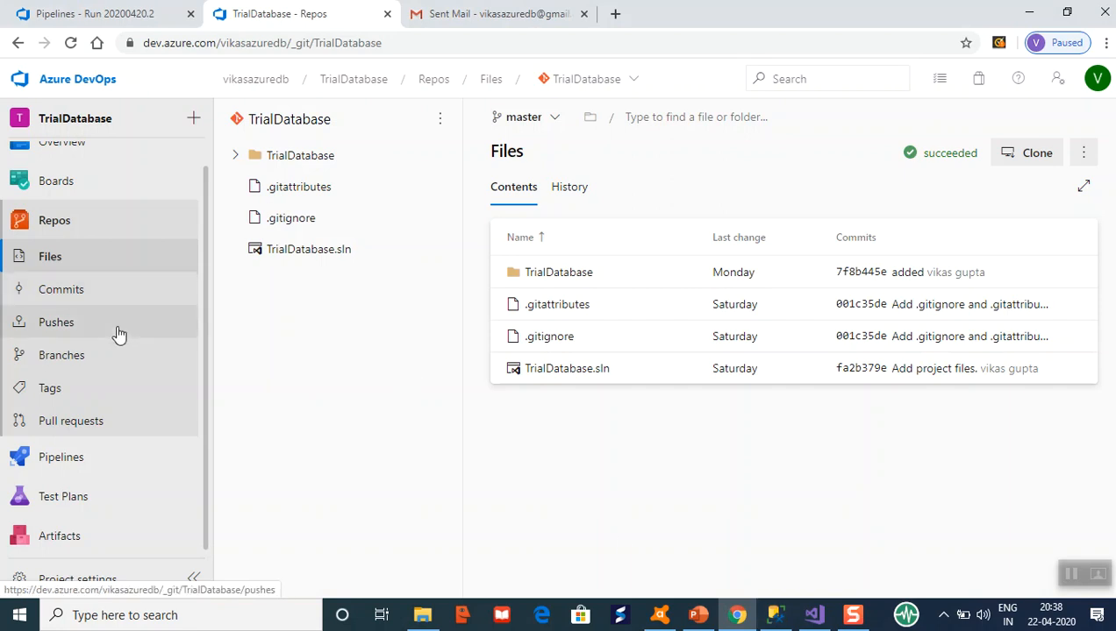
From the Pipelines list, choose Edit on the TrialDatabaseBuild pipeline's ⋮ menu.
click(136, 466)
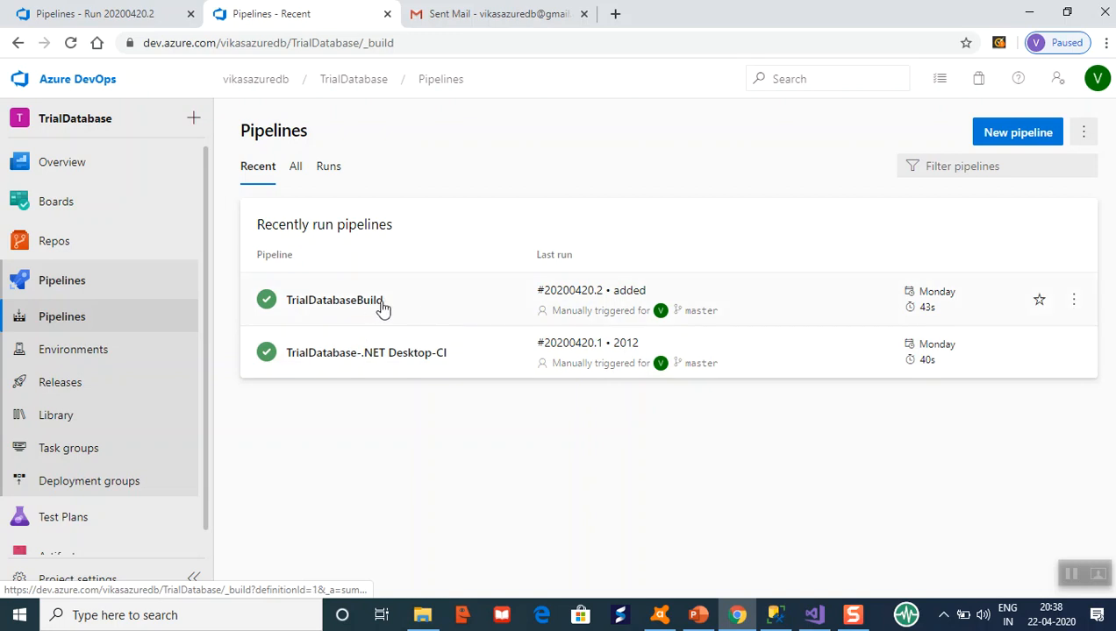
click(1072, 300)
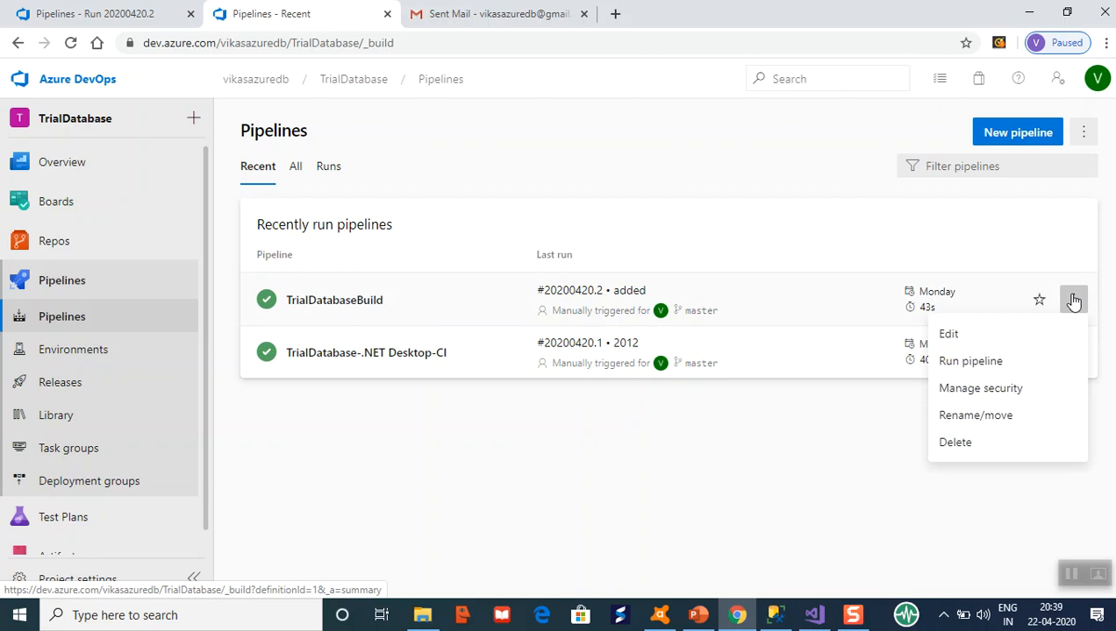
click(1017, 339)
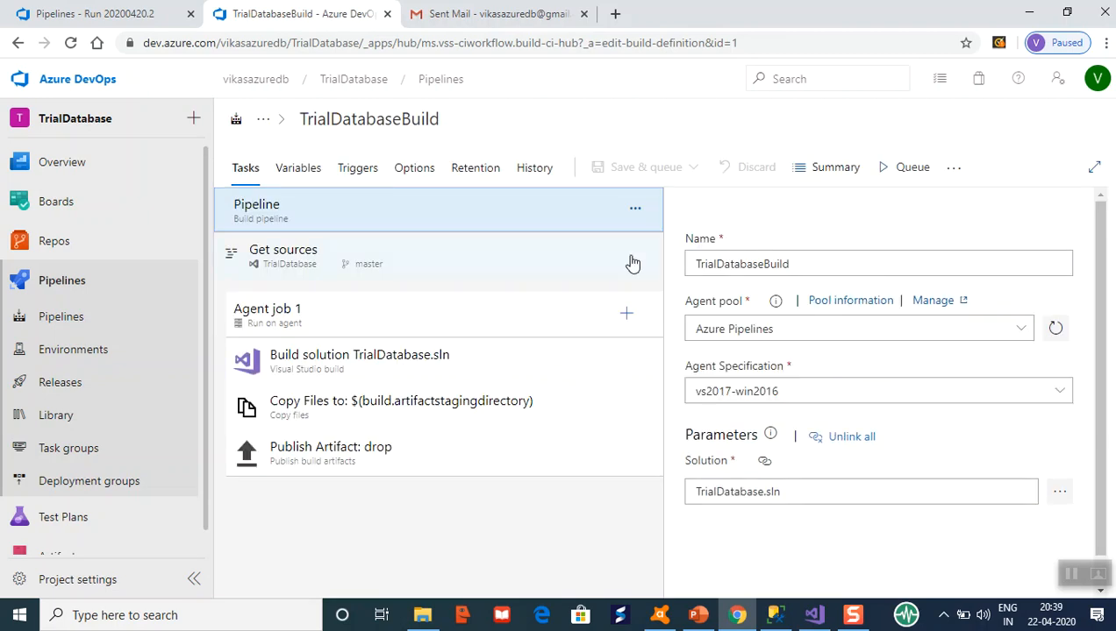
Review the Build solution, Copy Files and Publish Artifact: drop task settings.
click(458, 368)
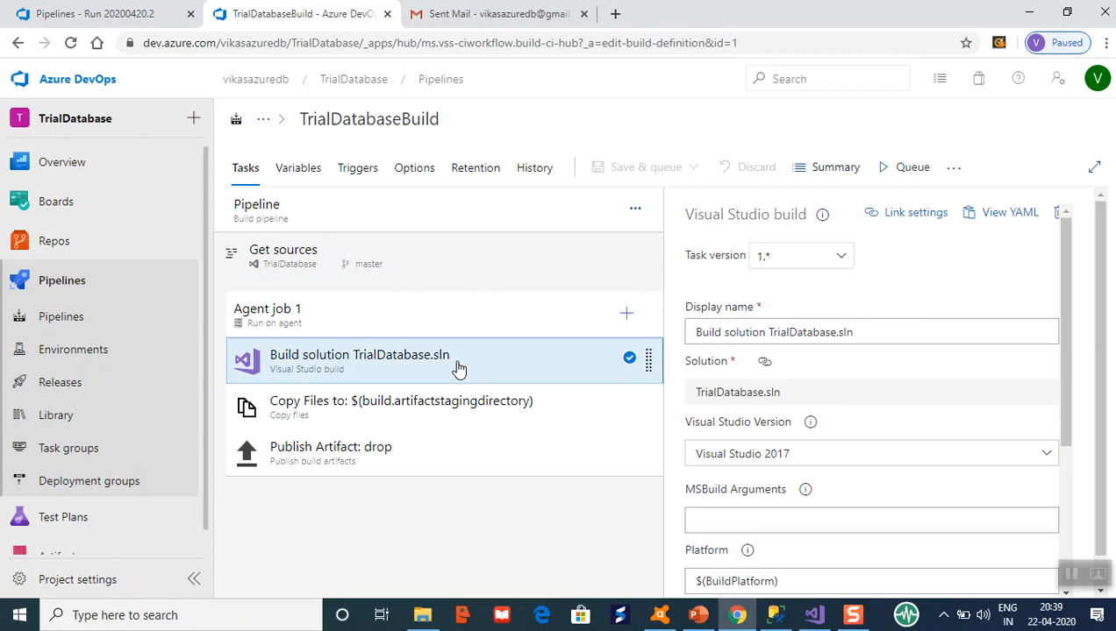
click(441, 421)
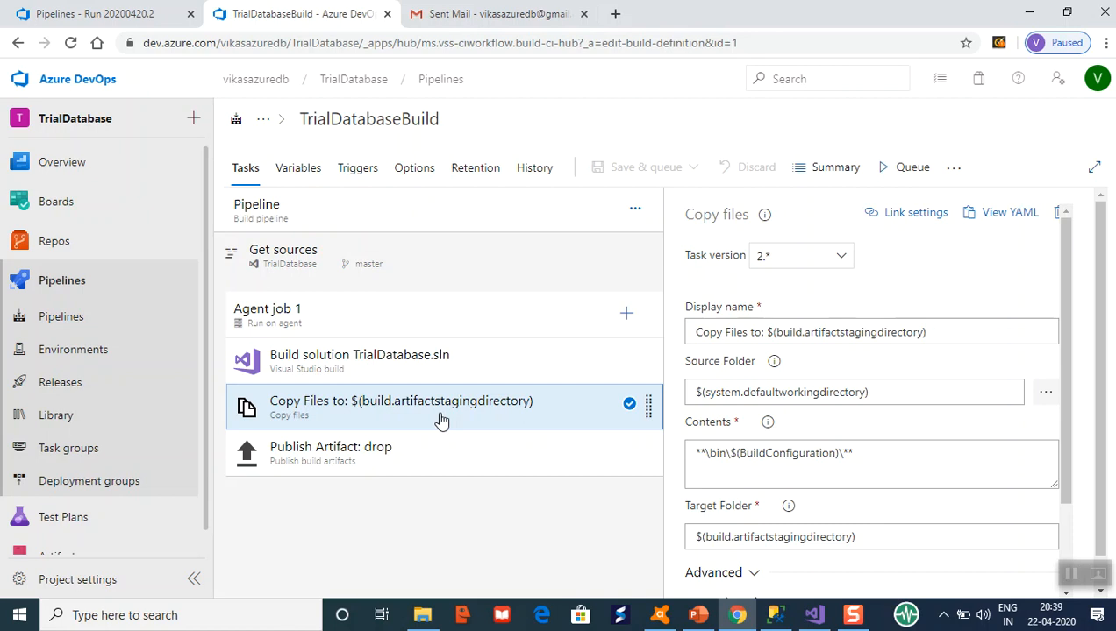
click(434, 453)
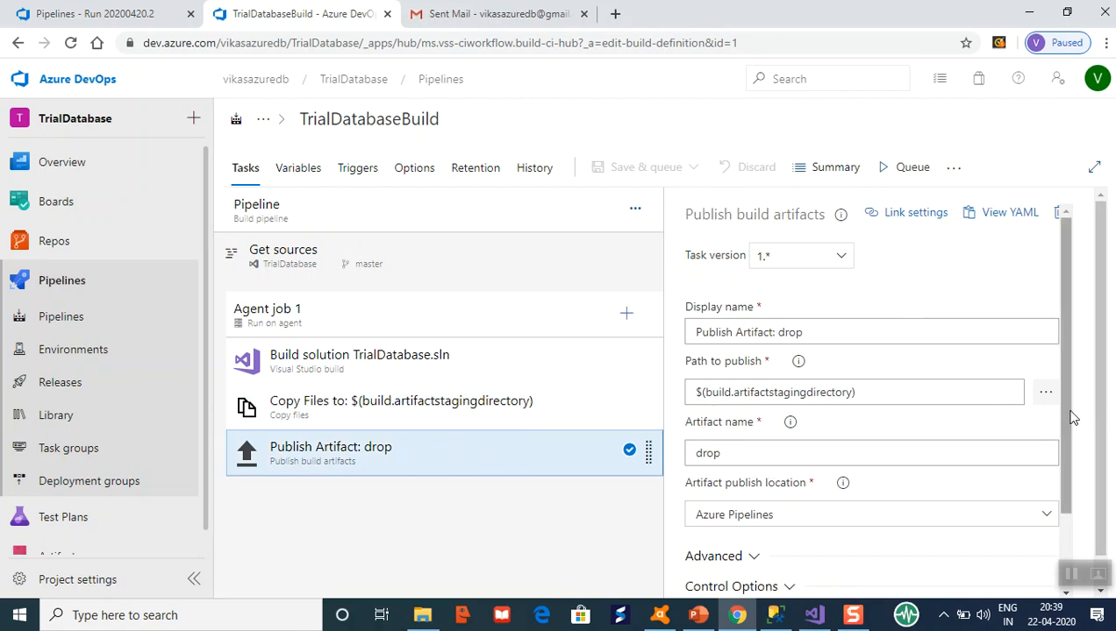
scroll(1070, 418, down, 1)
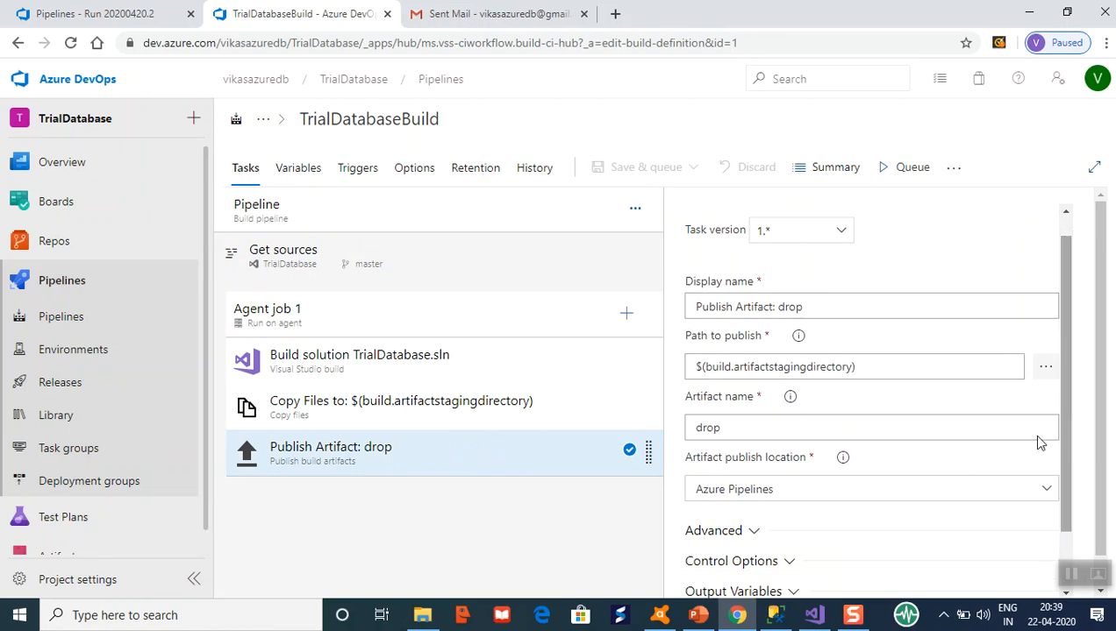
Check the Copy Files Contents pattern, revisit Publish Artifact: drop, then view Agent job 1 settings.
click(515, 403)
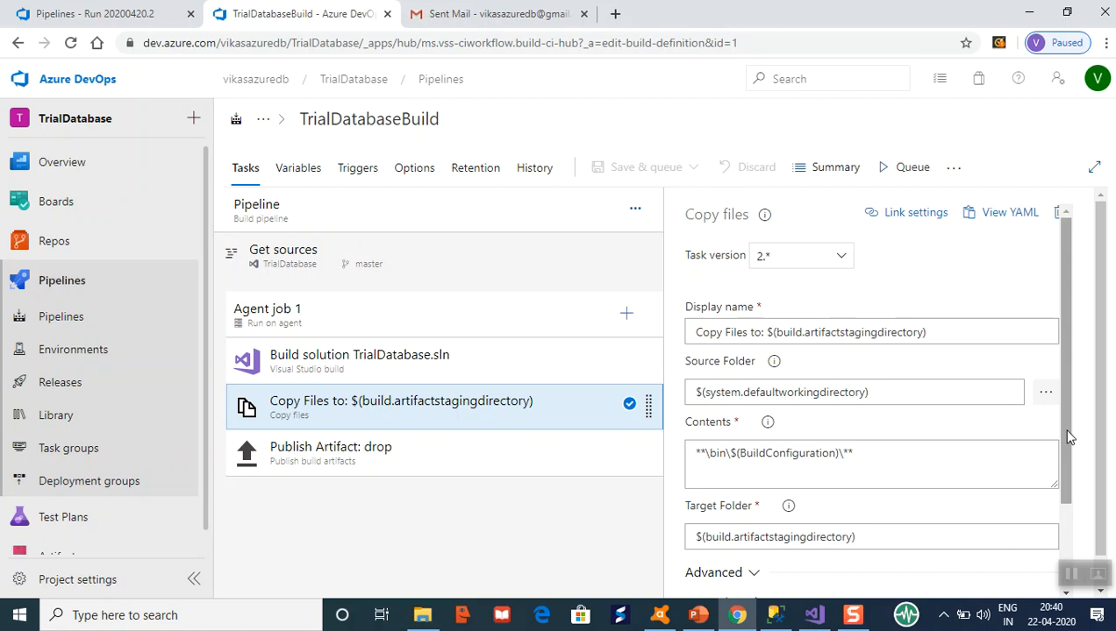
drag(1067, 420, 1073, 508)
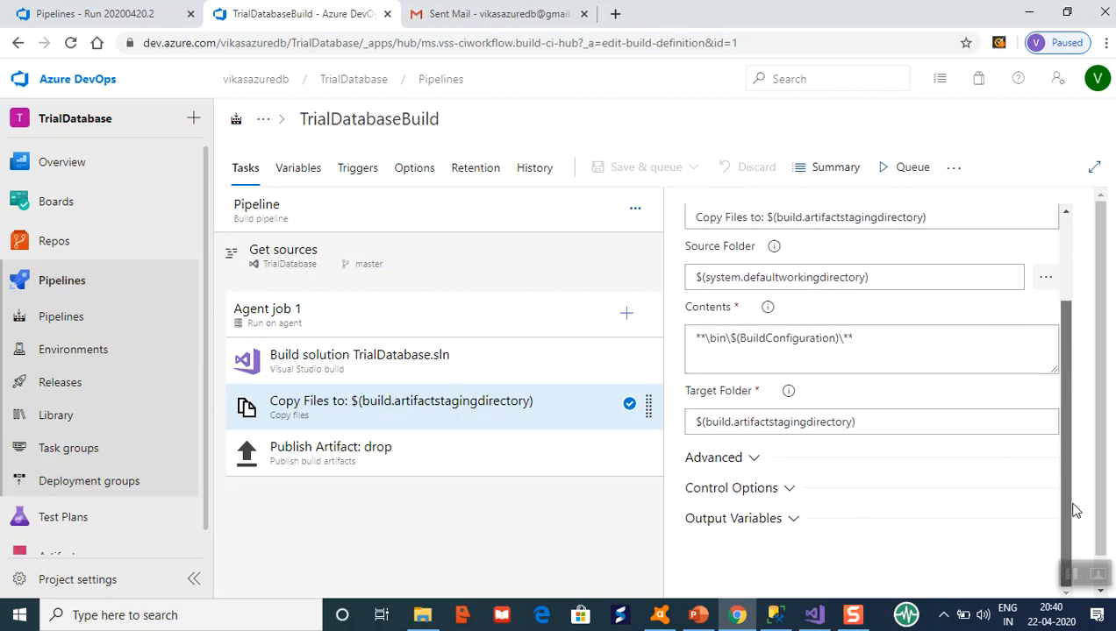
click(771, 346)
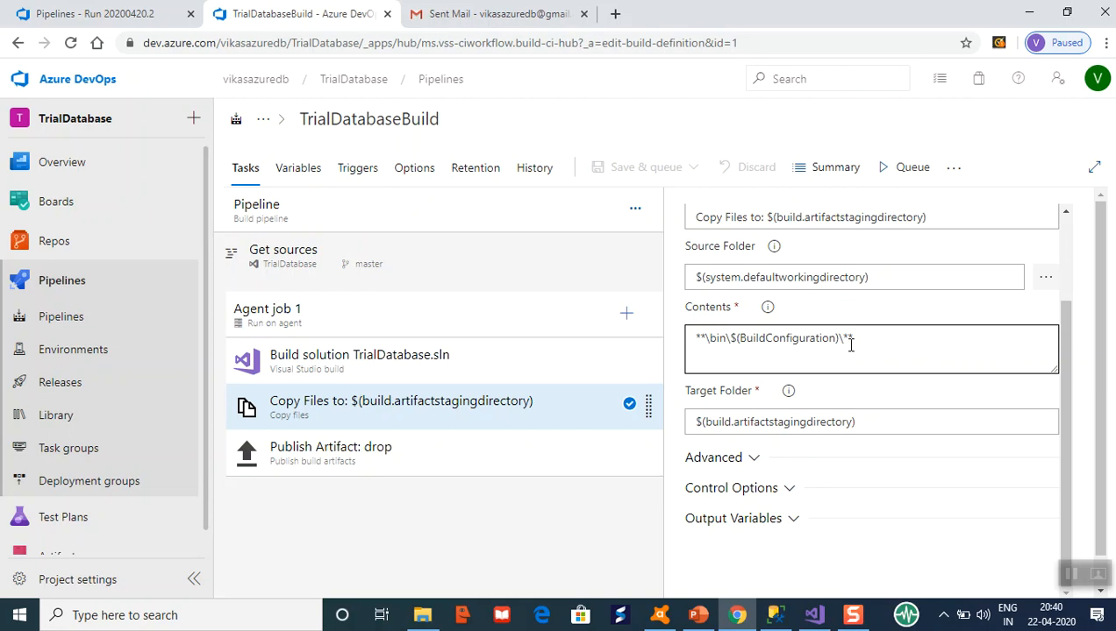
click(853, 344)
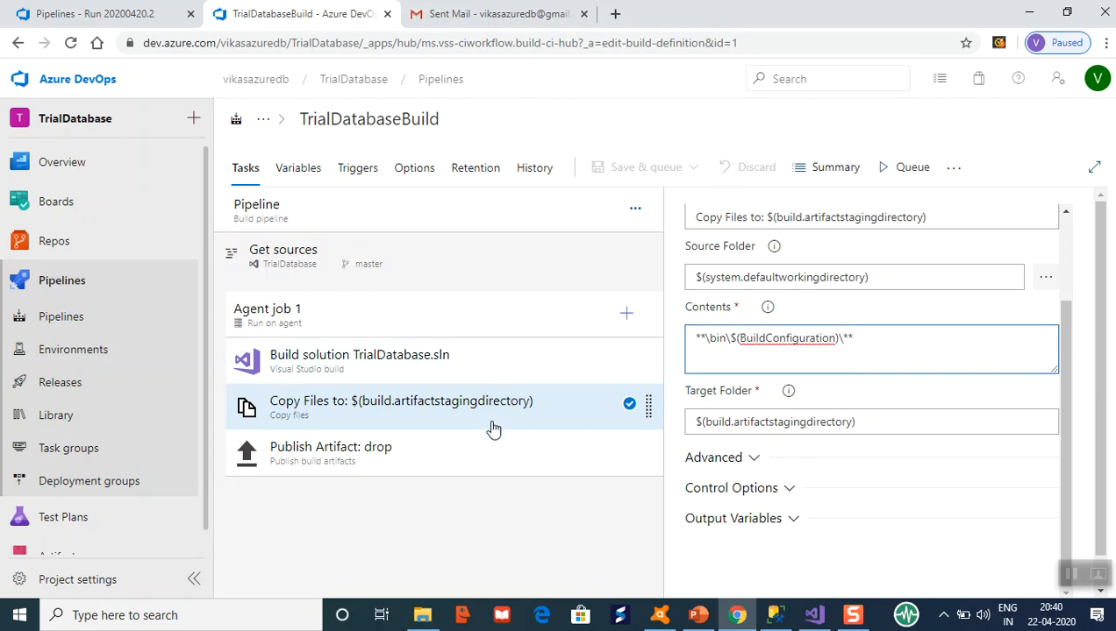
click(495, 448)
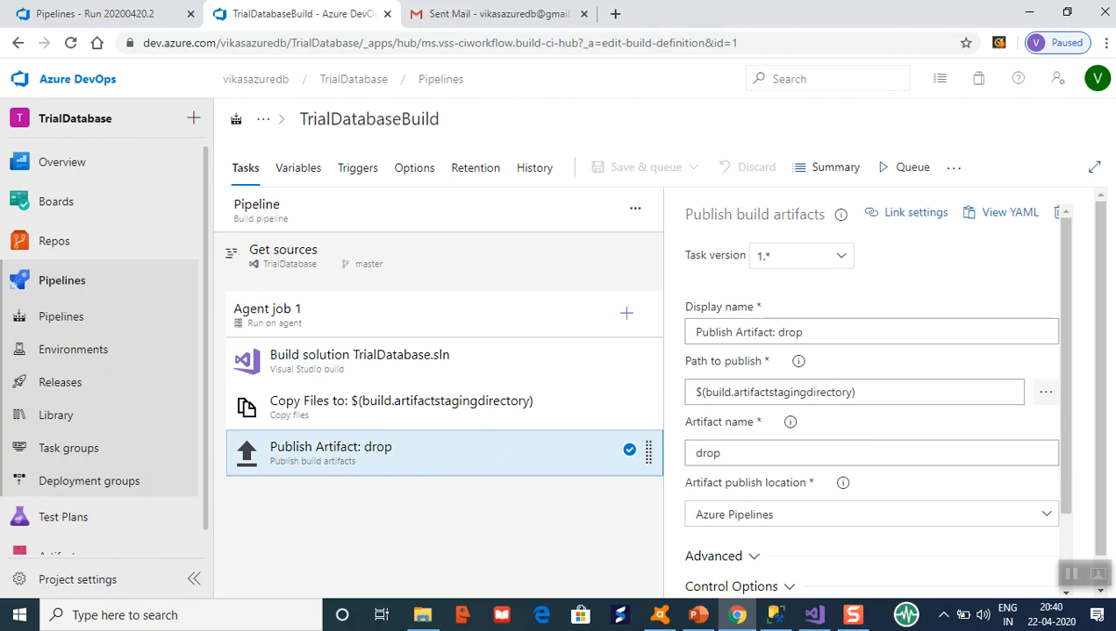
mouse_move(1059, 343)
mouse_down()
mouse_move(1072, 420)
mouse_move(1072, 345)
mouse_up()
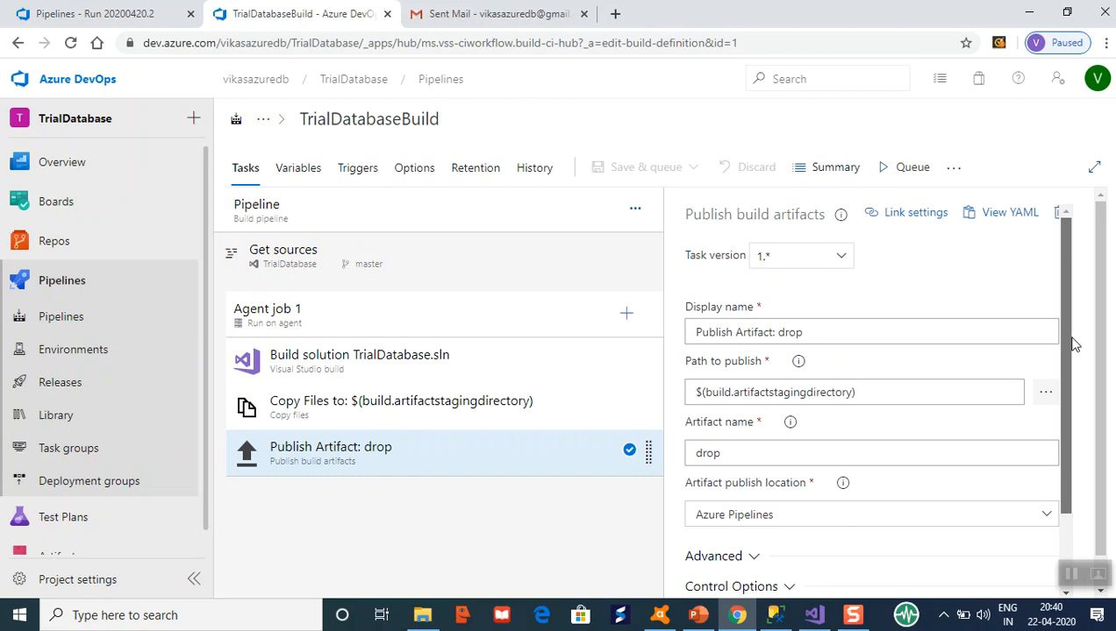
click(457, 317)
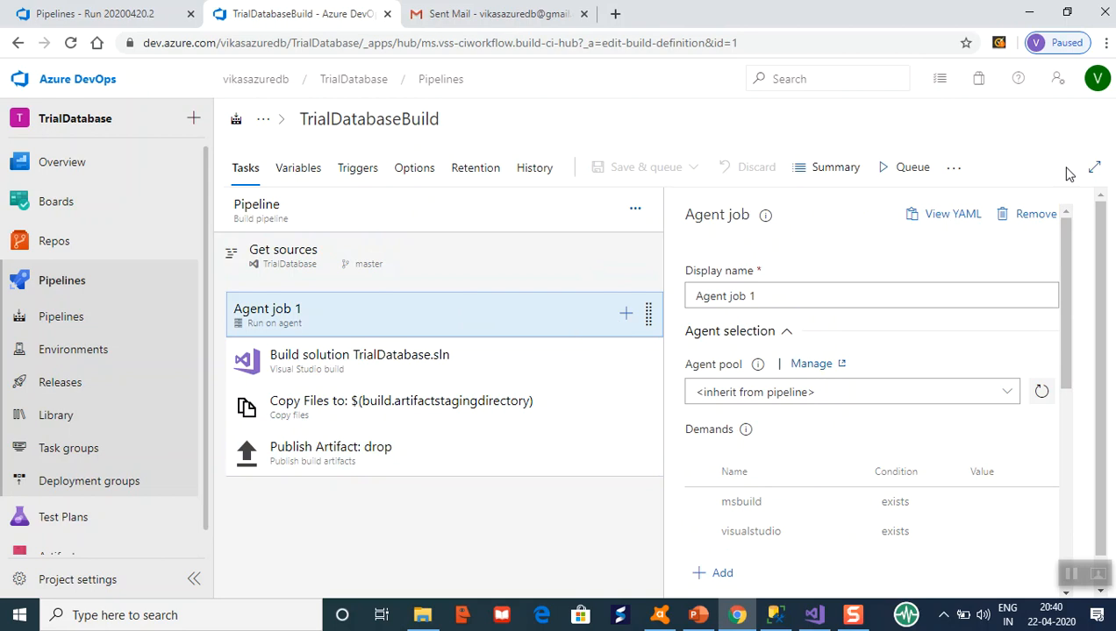
Cancel the Run pipeline panel without queuing, then go to Pipelines > Deployment groups.
click(909, 168)
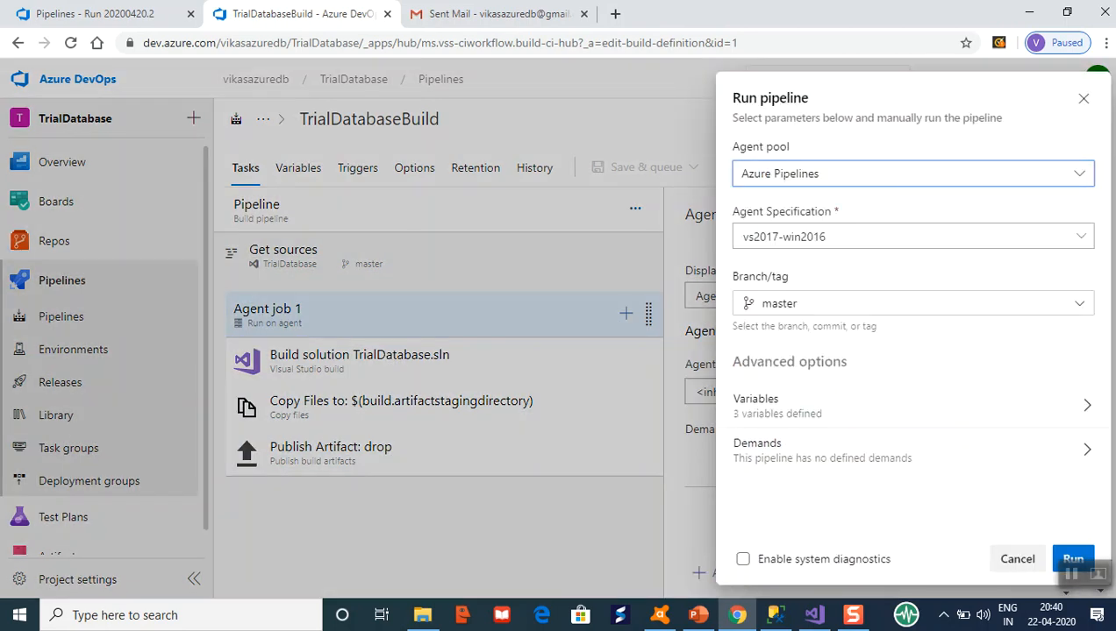
click(1024, 564)
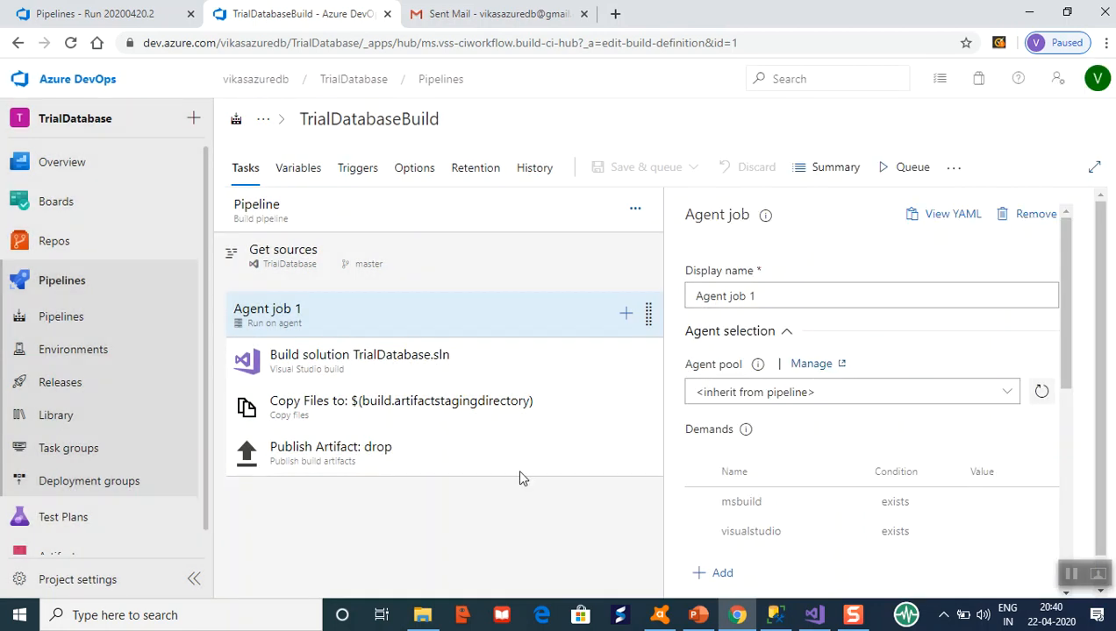
click(103, 290)
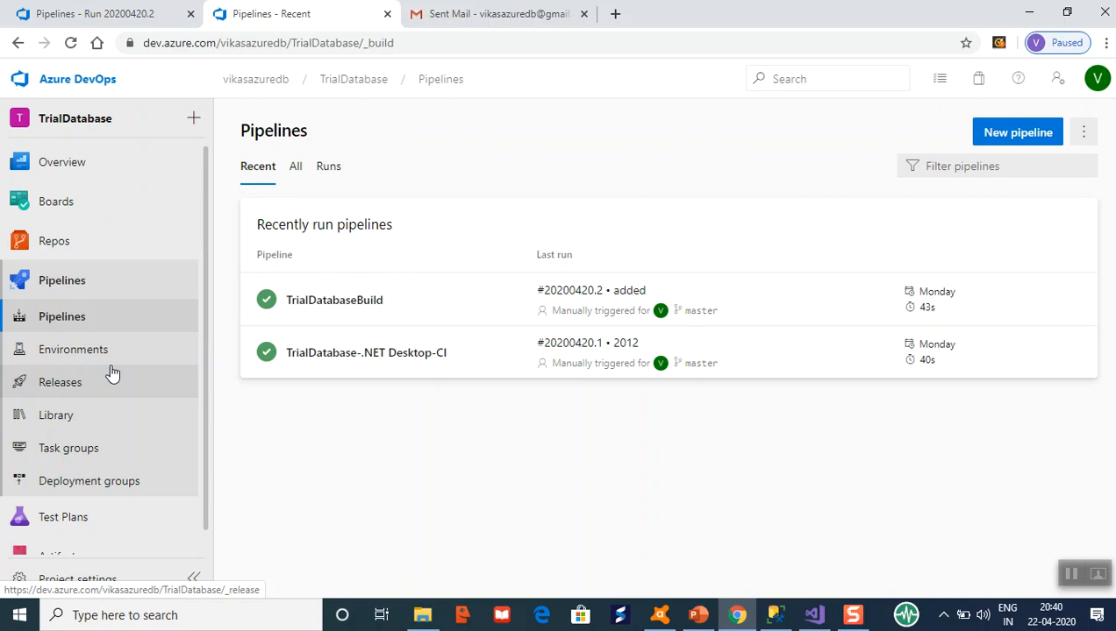
click(113, 482)
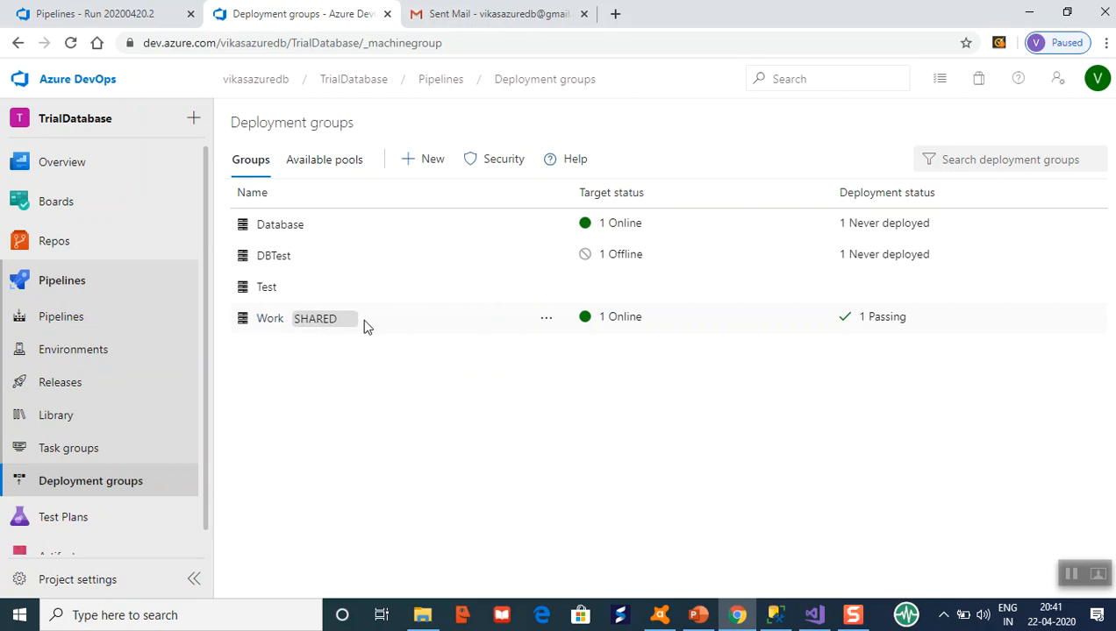
Create deployment group test56 with description sd, renaming it after 'test' already existed.
click(412, 167)
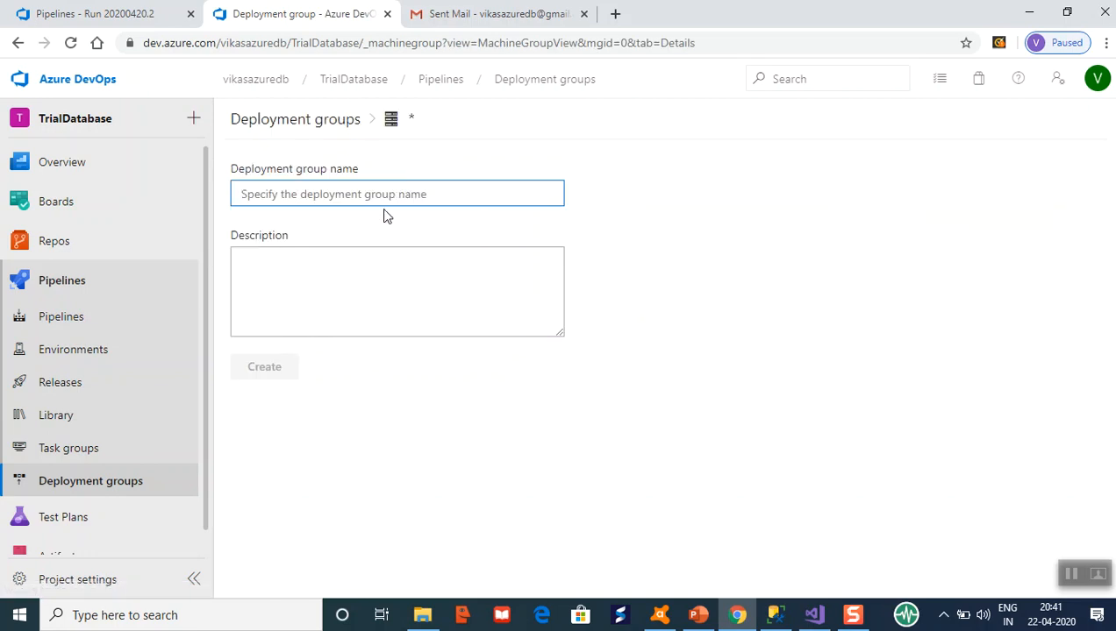
text(test)
click(335, 316)
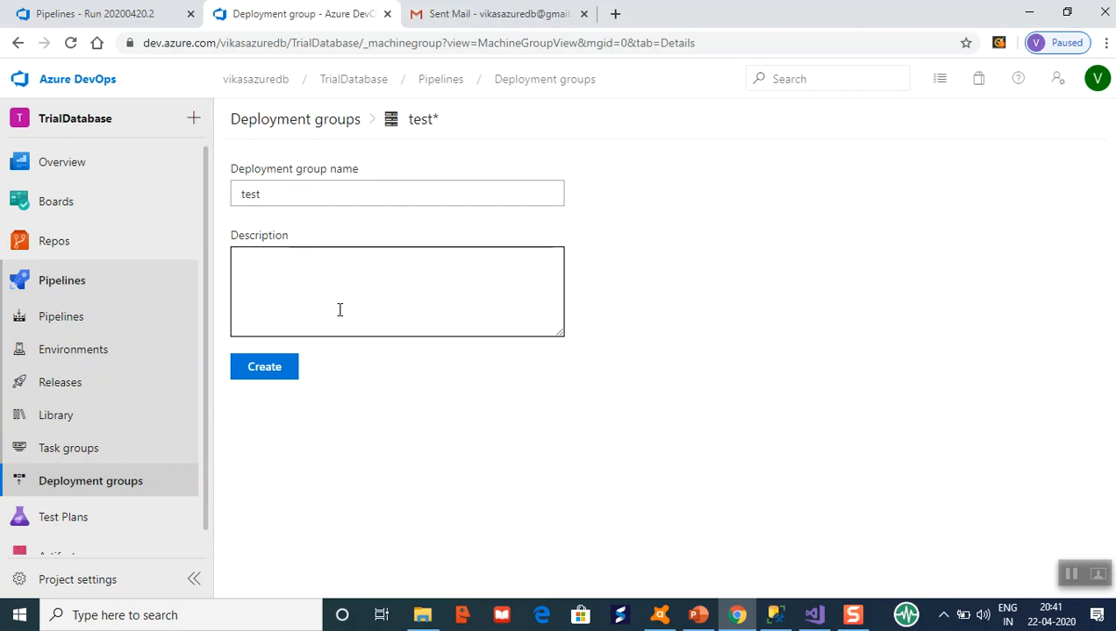
text(sd)
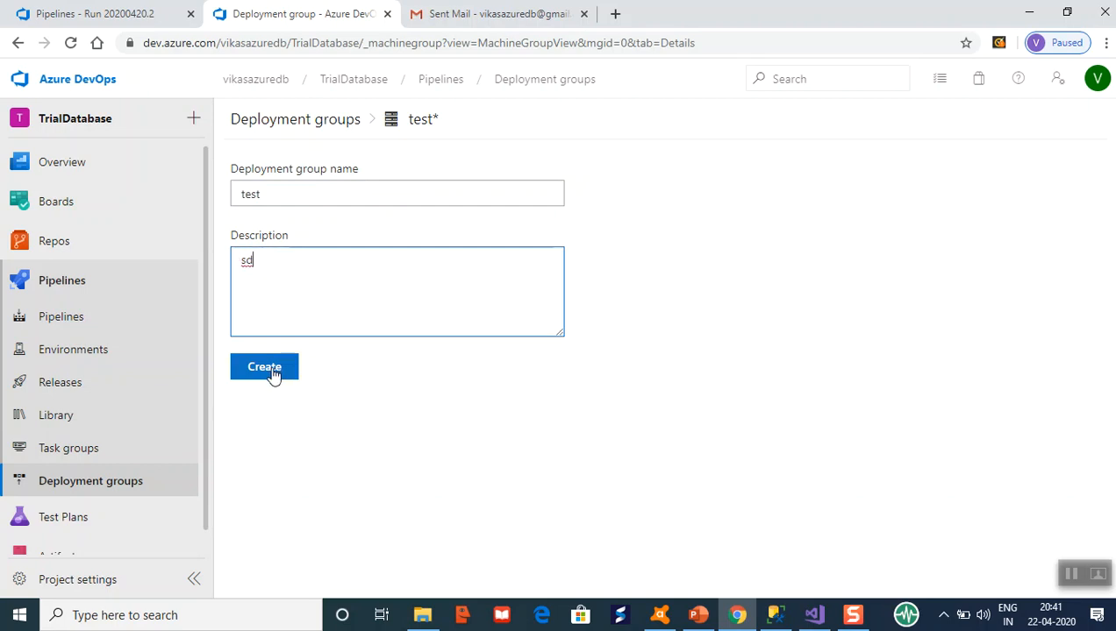
click(272, 370)
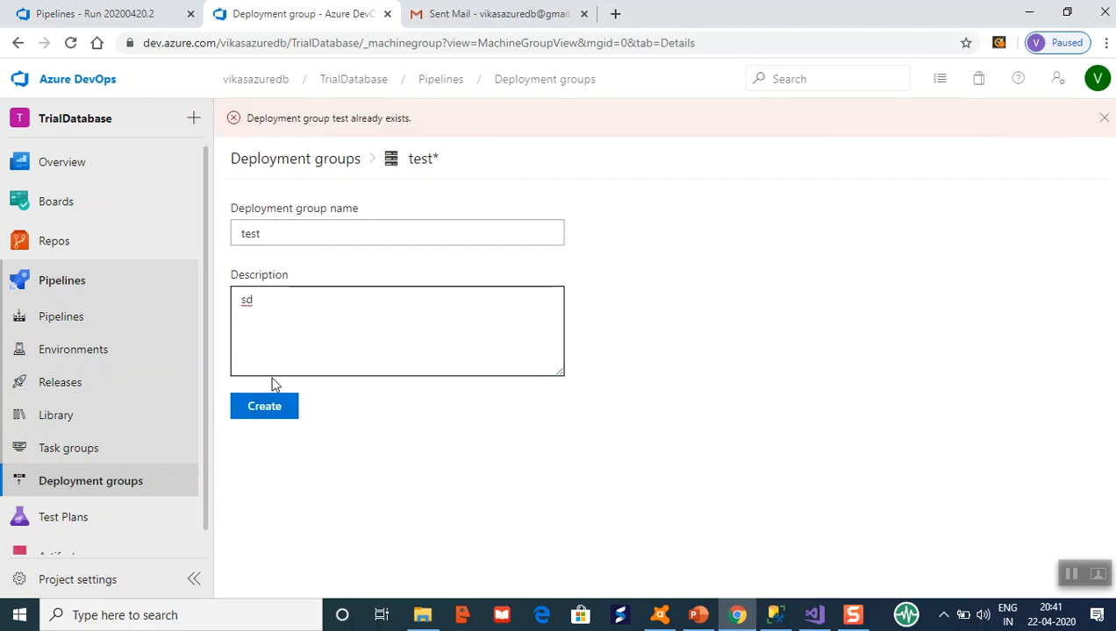
click(321, 226)
text(56)
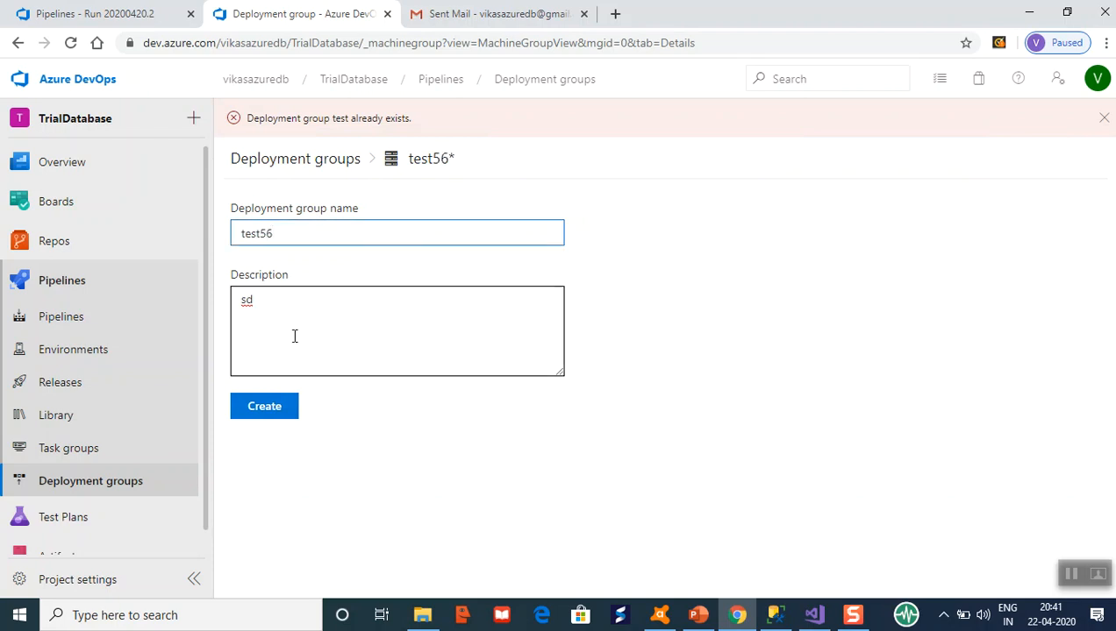
click(289, 407)
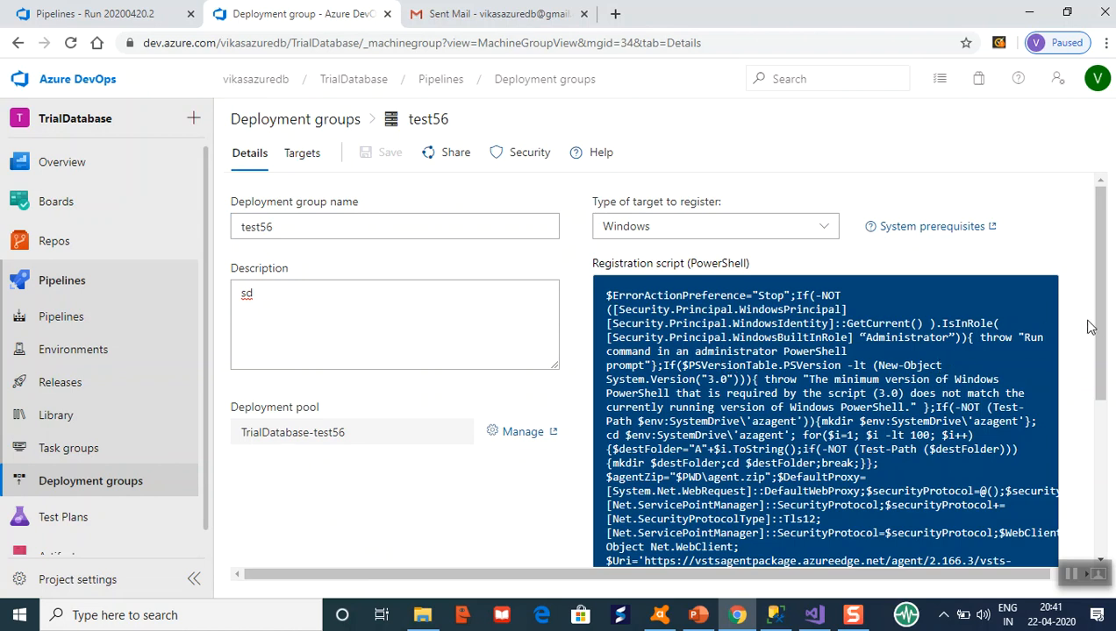
Copy test56's PowerShell registration script to the clipboard, briefly searching Windows for PowerShell.
drag(1099, 327, 1103, 440)
click(650, 519)
click(277, 618)
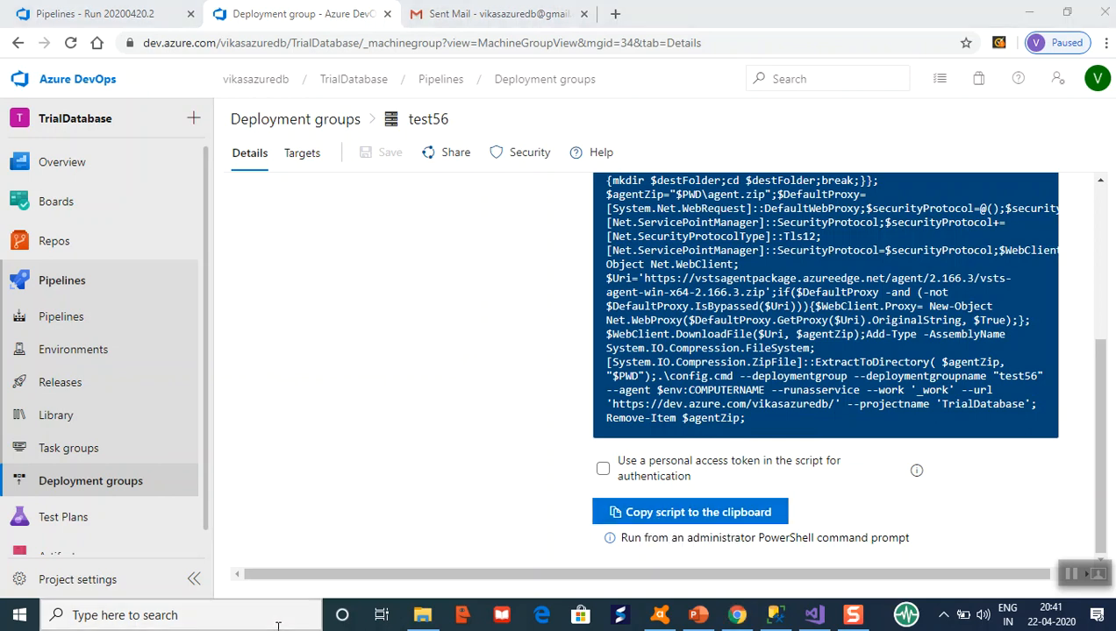
text(po)
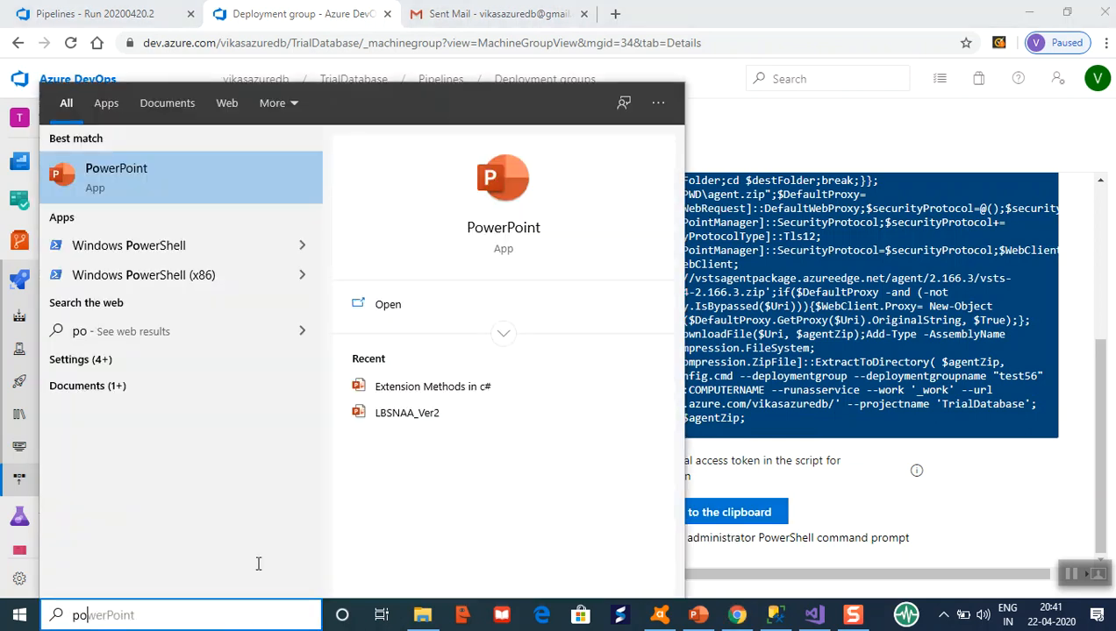
click(912, 355)
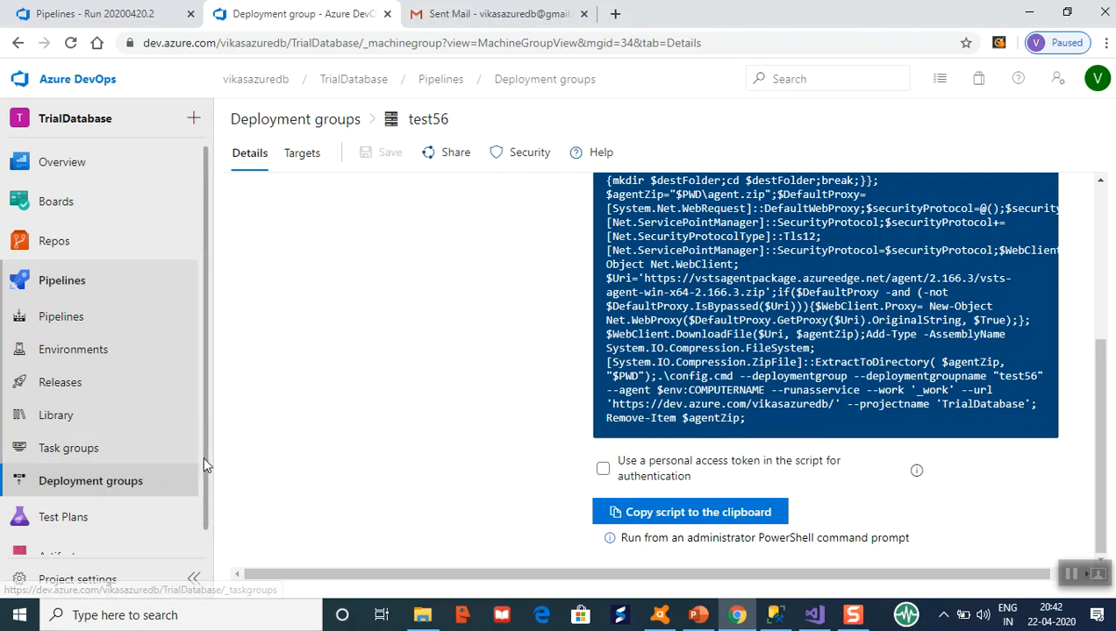
scroll(203, 455, down, 1)
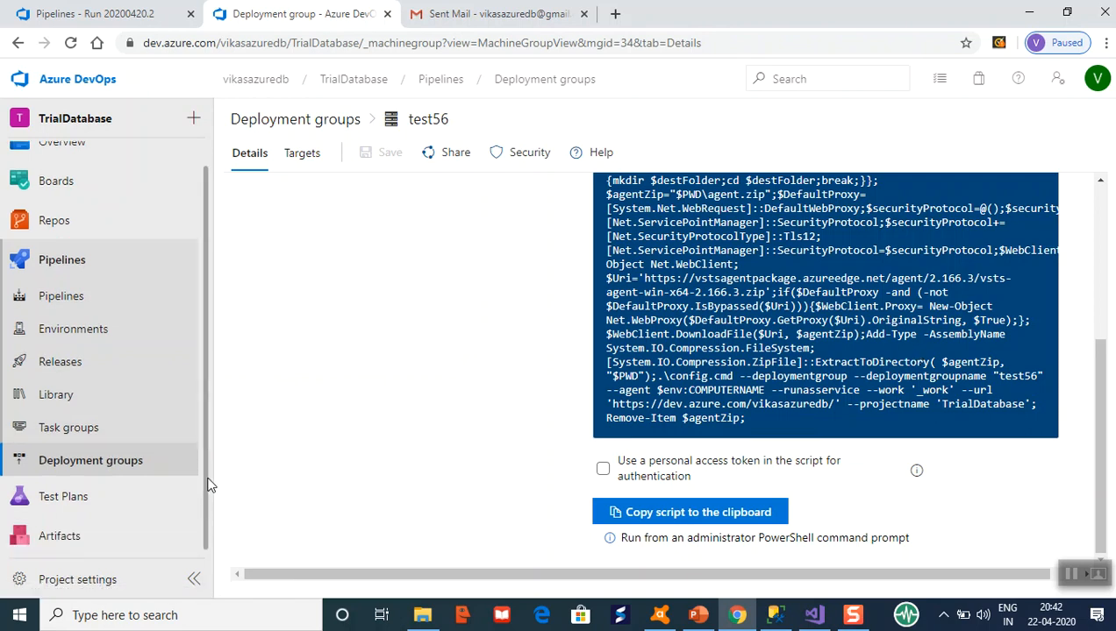
Under Releases, open New release pipeline (10) in the editor.
click(73, 363)
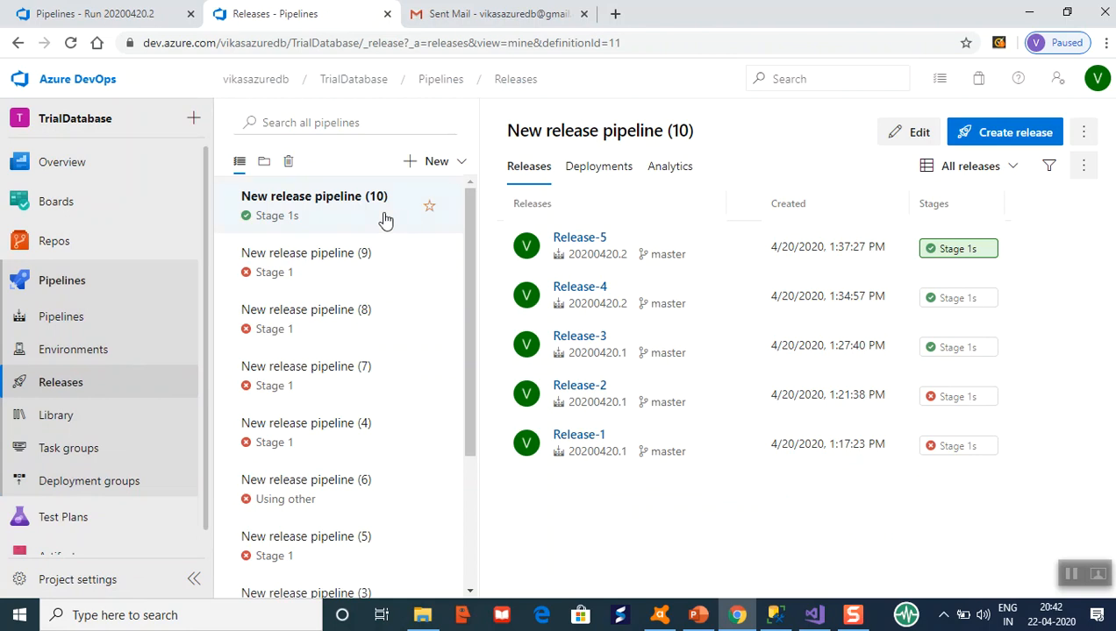
click(920, 136)
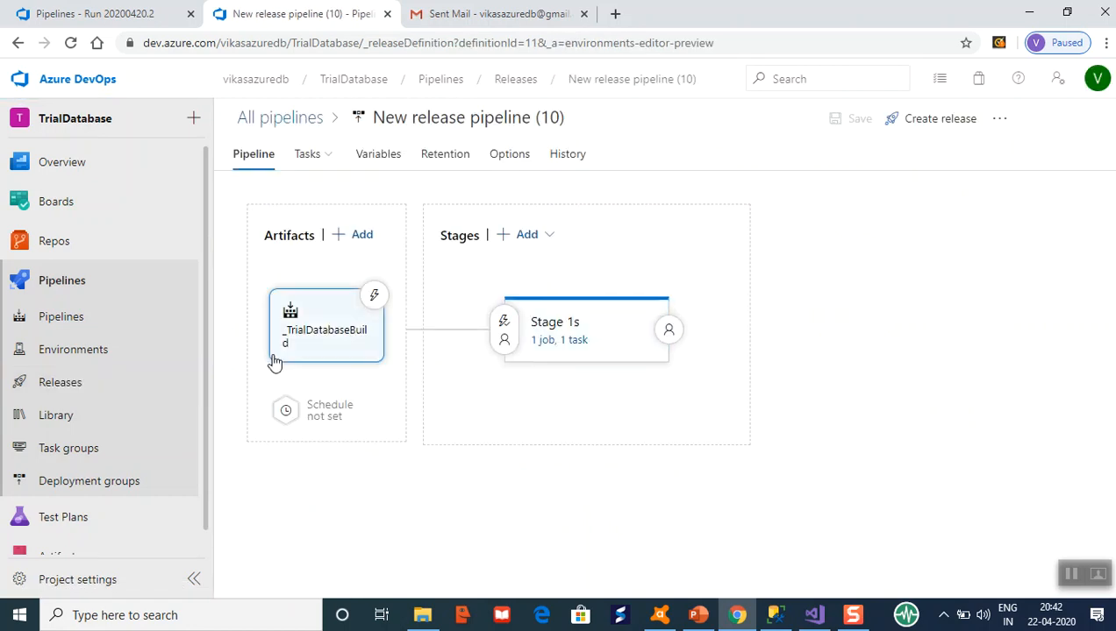
Confirm the _TrialDatabaseBuild artifact stays on Specific version 20200420.2, then view Stage 1s tasks.
click(301, 343)
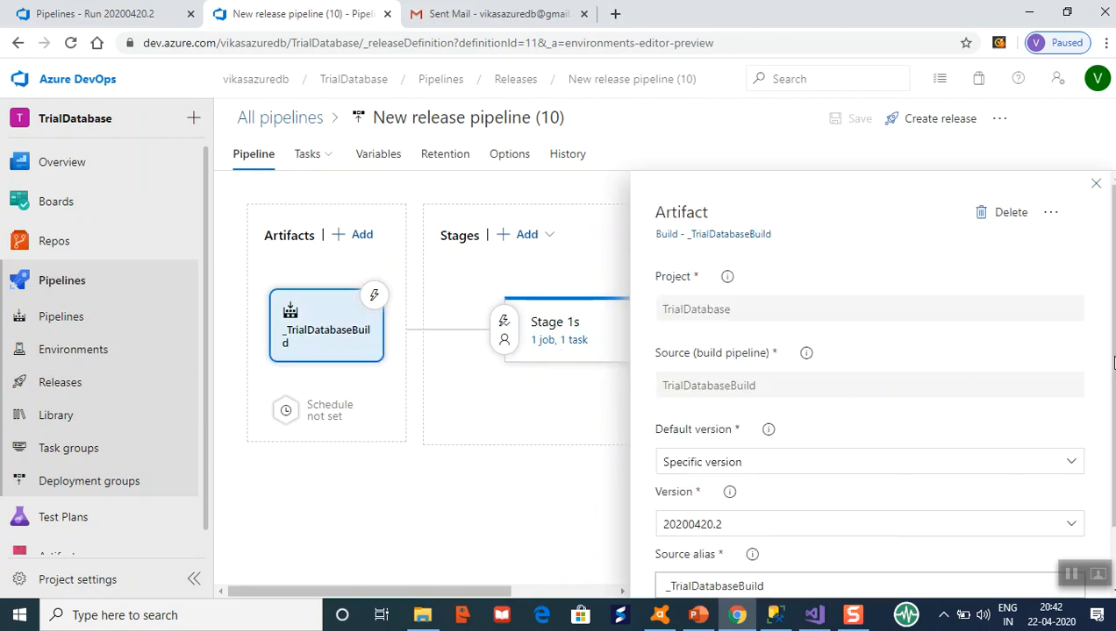
drag(1111, 346, 1111, 430)
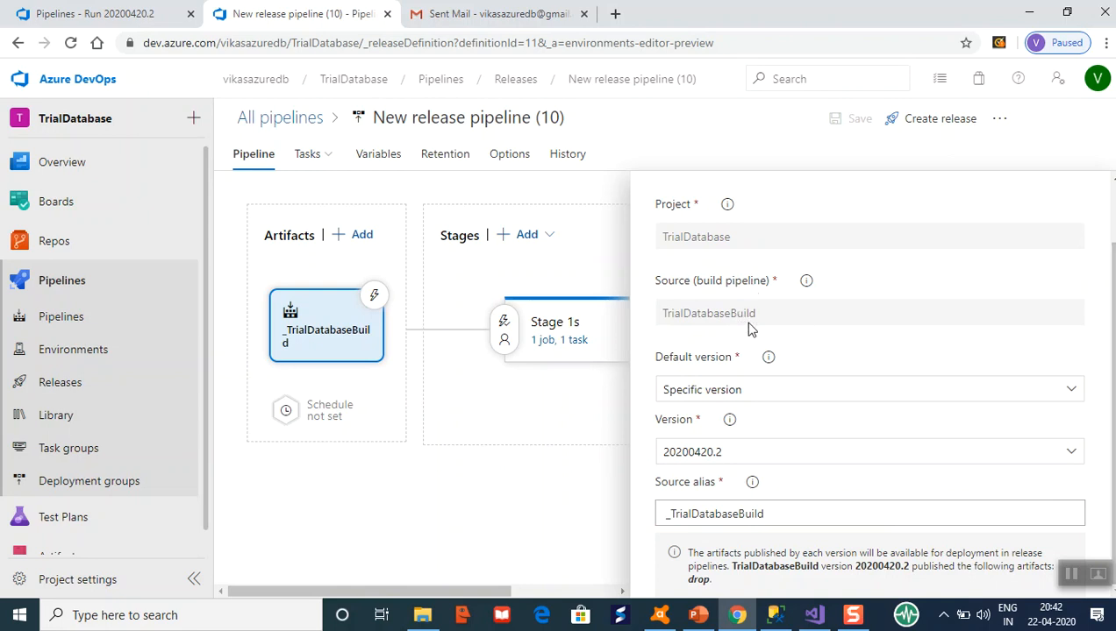
click(1071, 393)
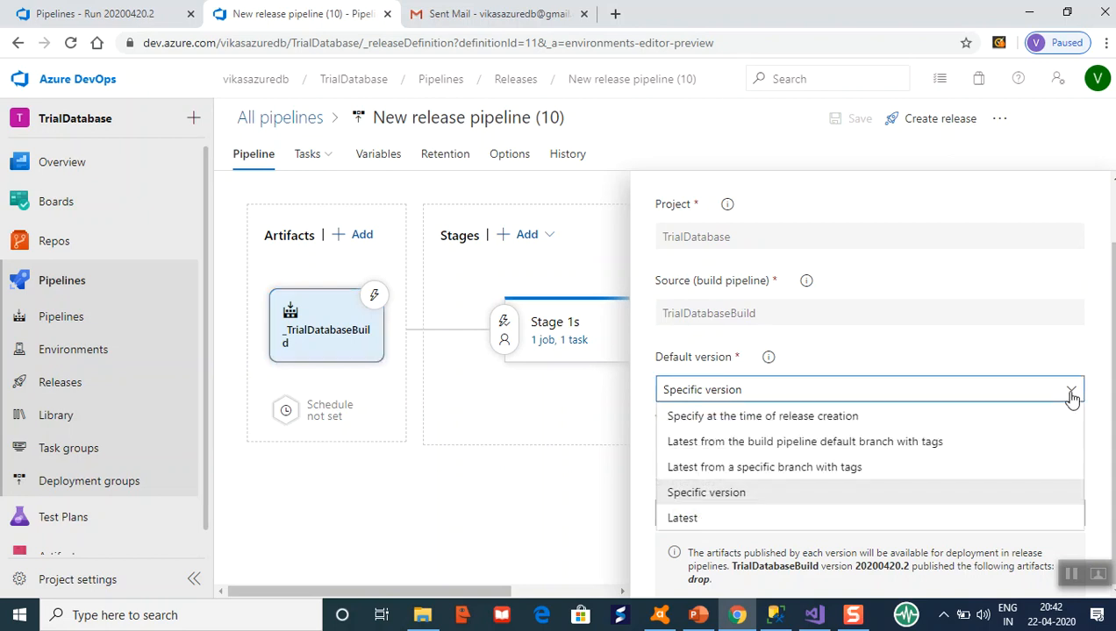
click(859, 338)
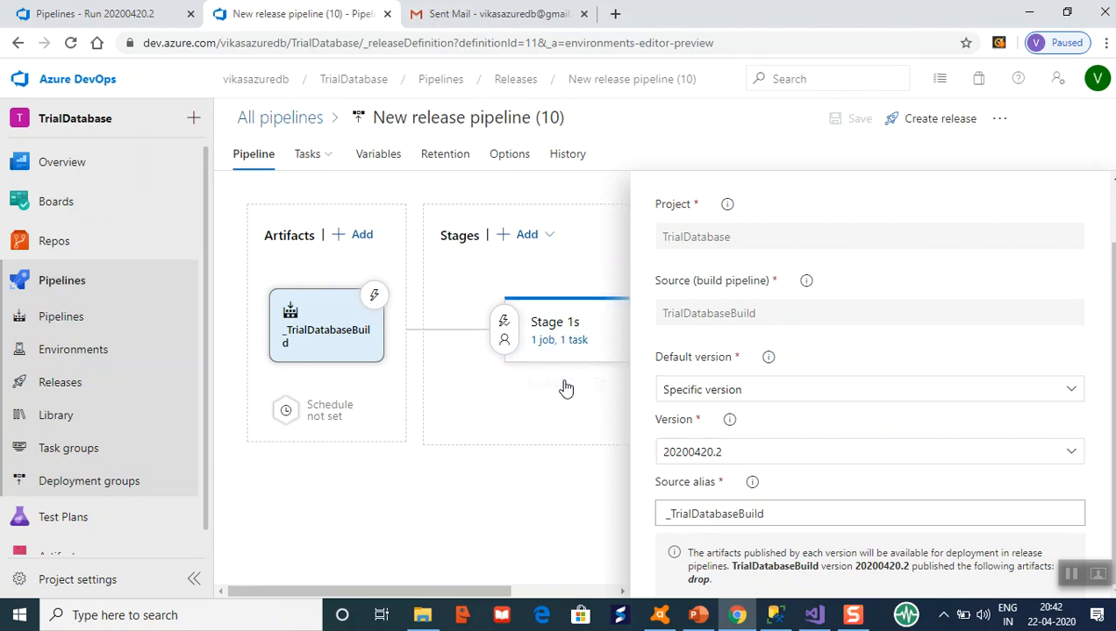
click(556, 350)
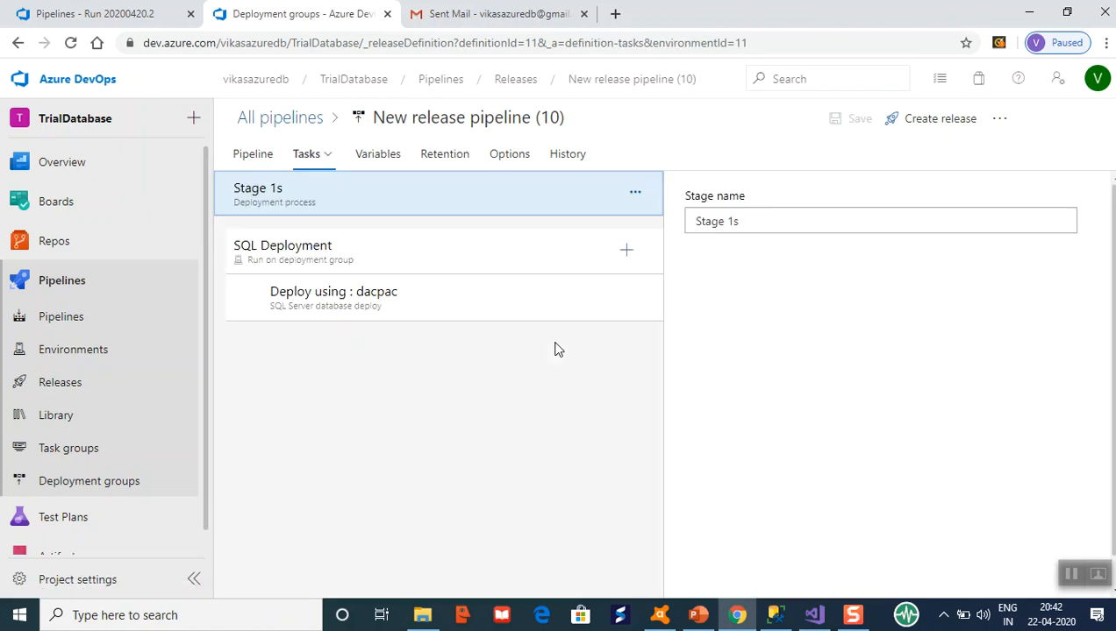
Review the 'Deploy using: dacpac' task, keeping Sql Dacpac deployment of TrialDatabase.dacpac to Testdb123.
click(419, 298)
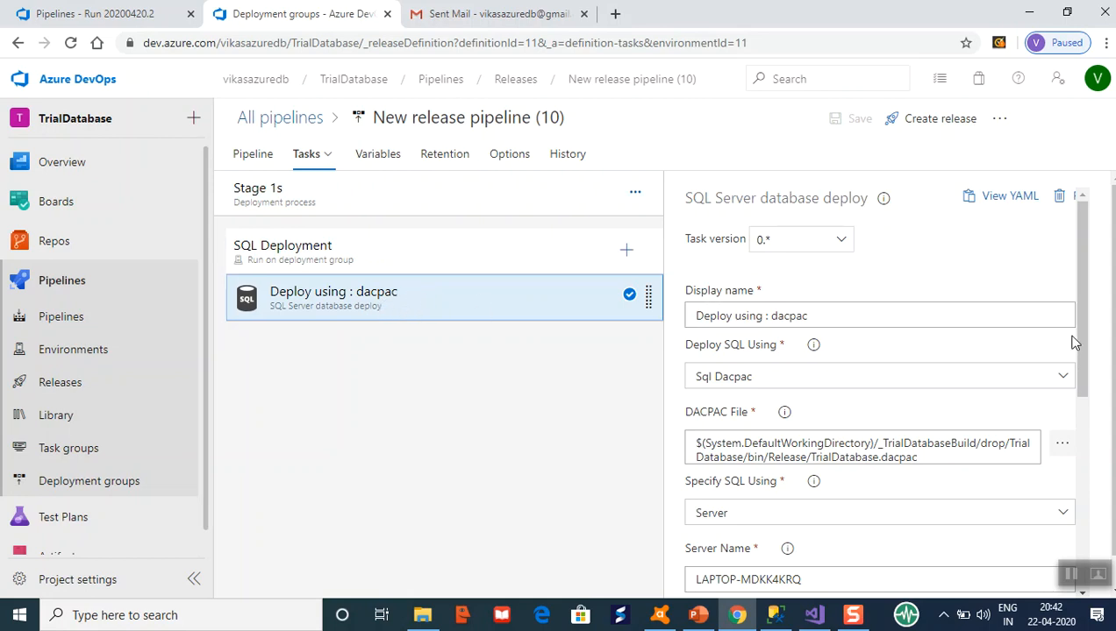
drag(1080, 333, 1083, 348)
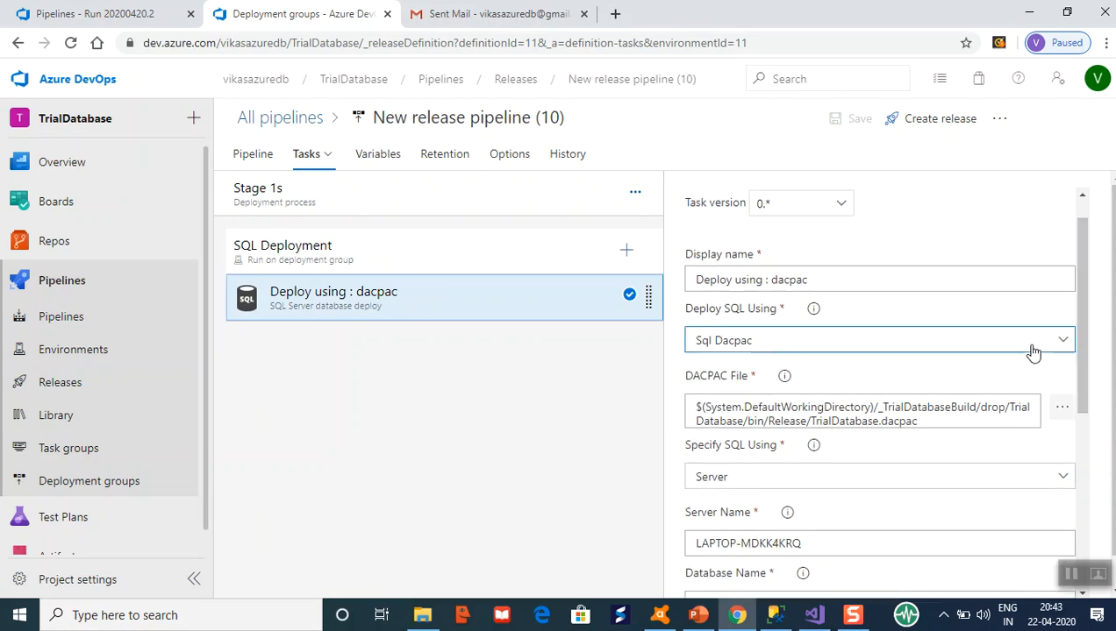
click(1058, 347)
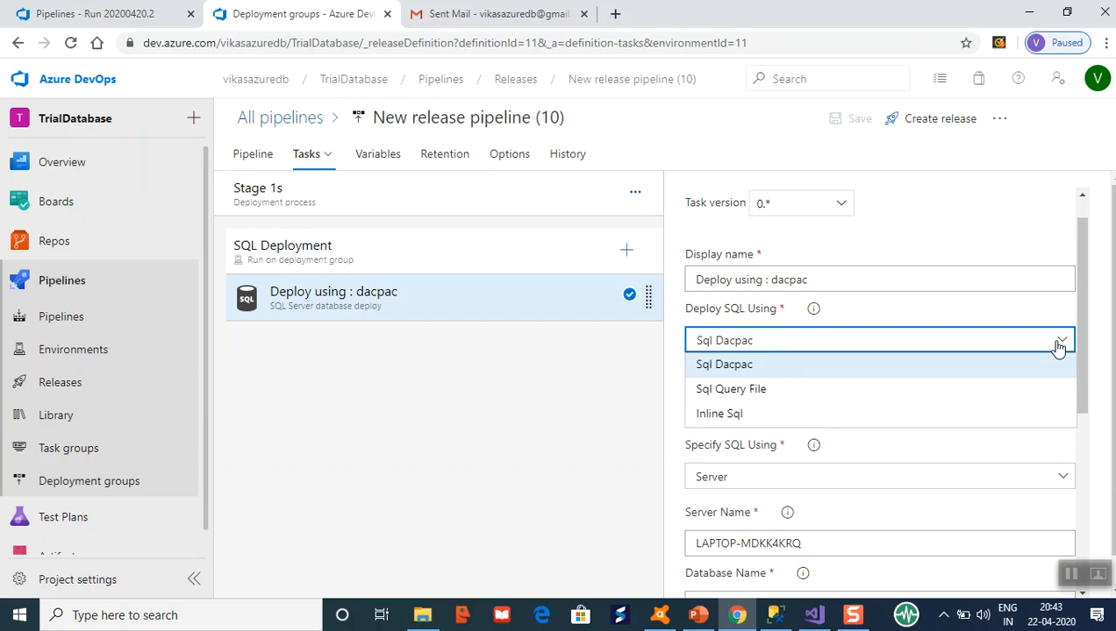
click(1058, 348)
drag(1083, 342, 1084, 392)
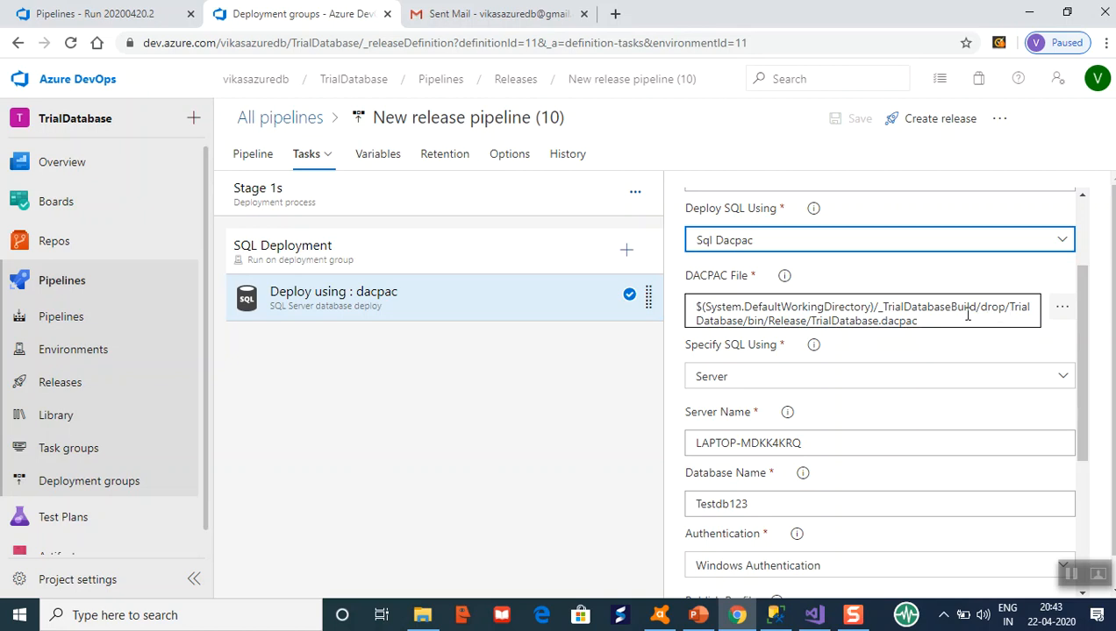
Replace the dacpac task's Database Name Testdb123 with TrialDatabase.
drag(1083, 364, 1091, 430)
click(803, 307)
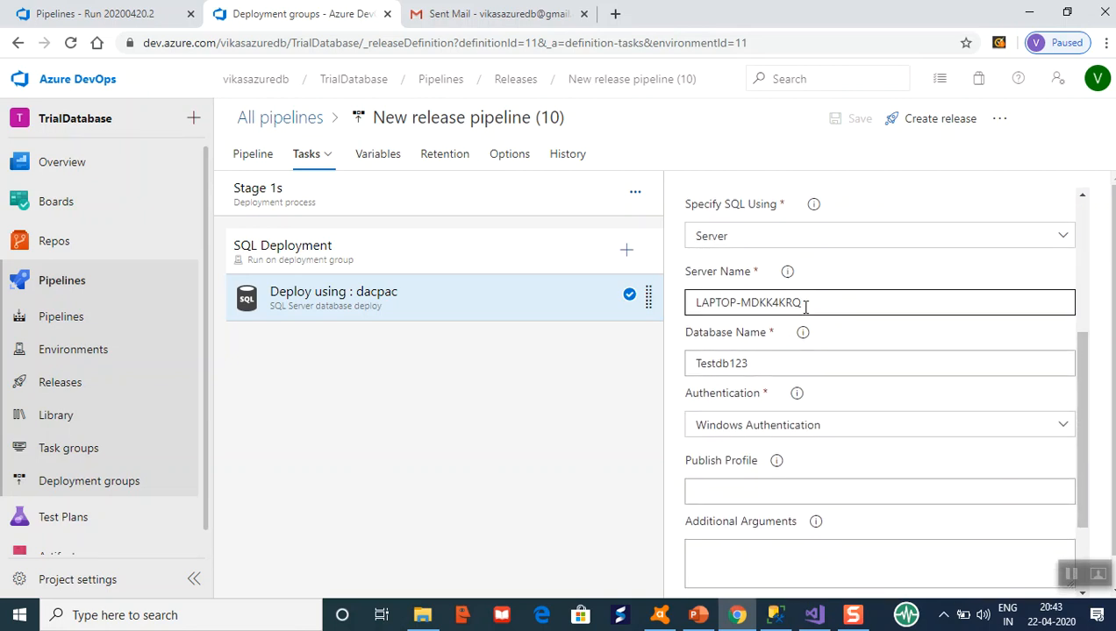
click(776, 358)
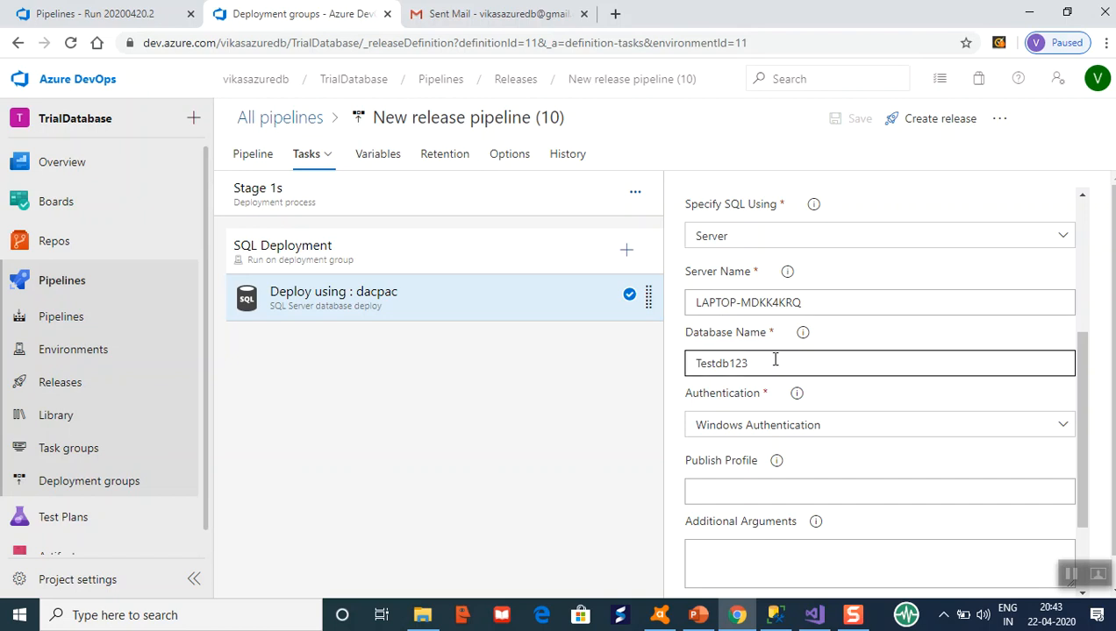
key(BackSpace)
key(BackSpace)
key(BackSpace)
key(BackSpace)
key(BackSpace)
key(BackSpace)
key(BackSpace)
key(BackSpace)
key(BackSpace)
key(Tab)
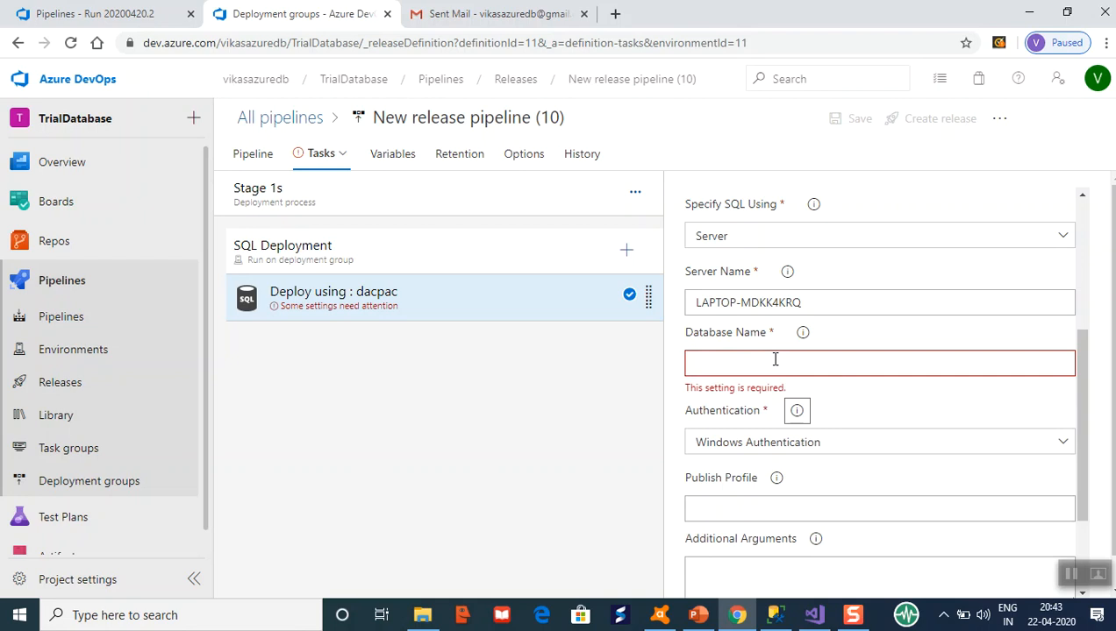
click(775, 359)
text(Tri)
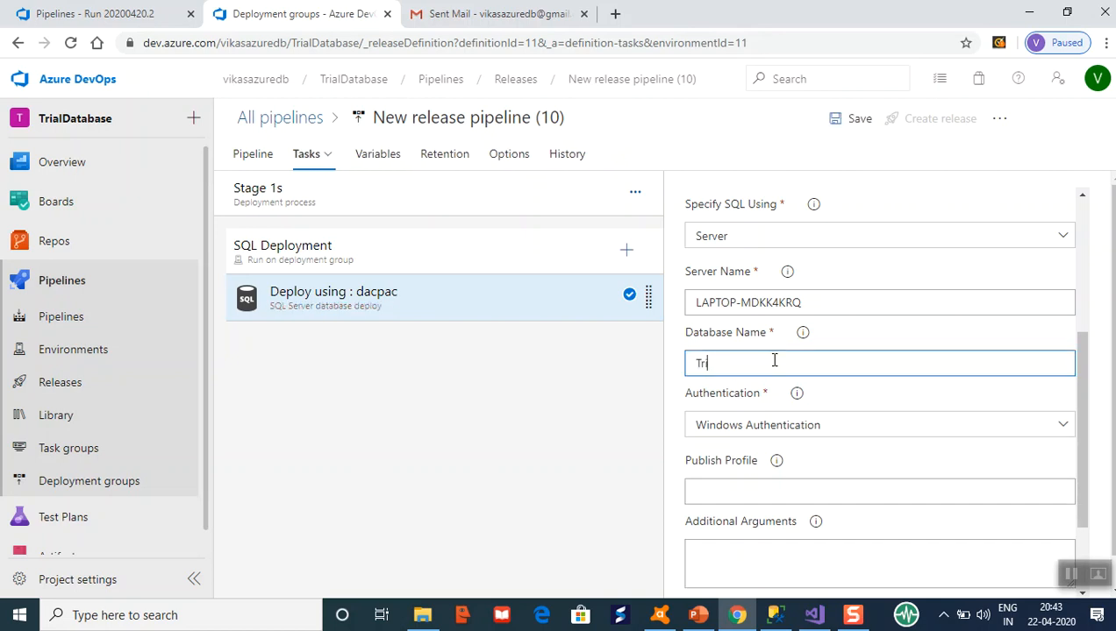
text(alDatabase)
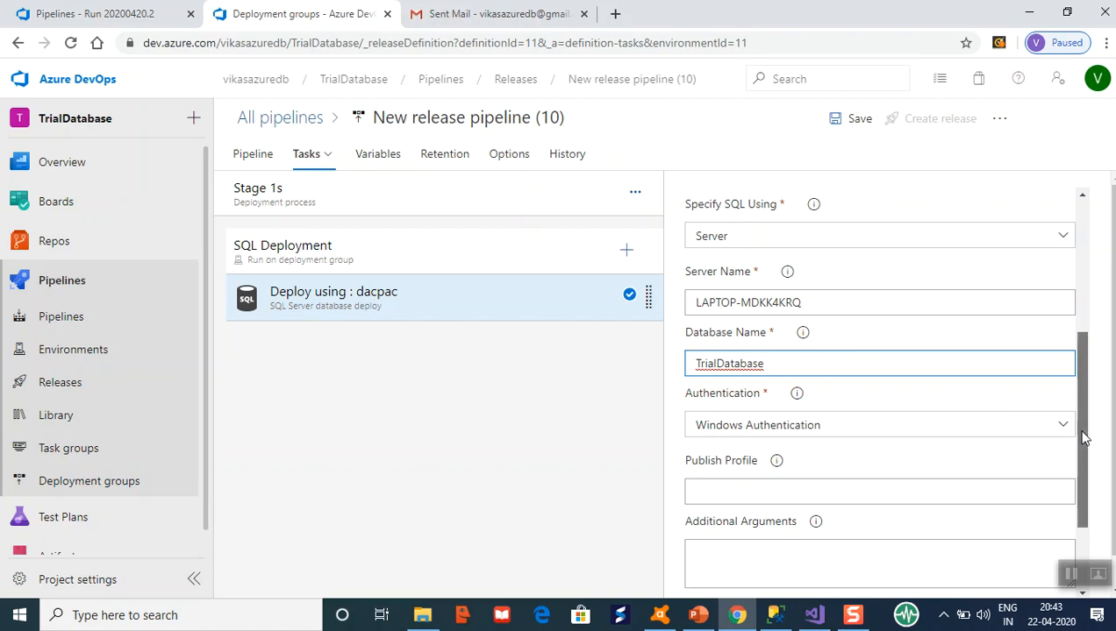
drag(1084, 438, 1086, 470)
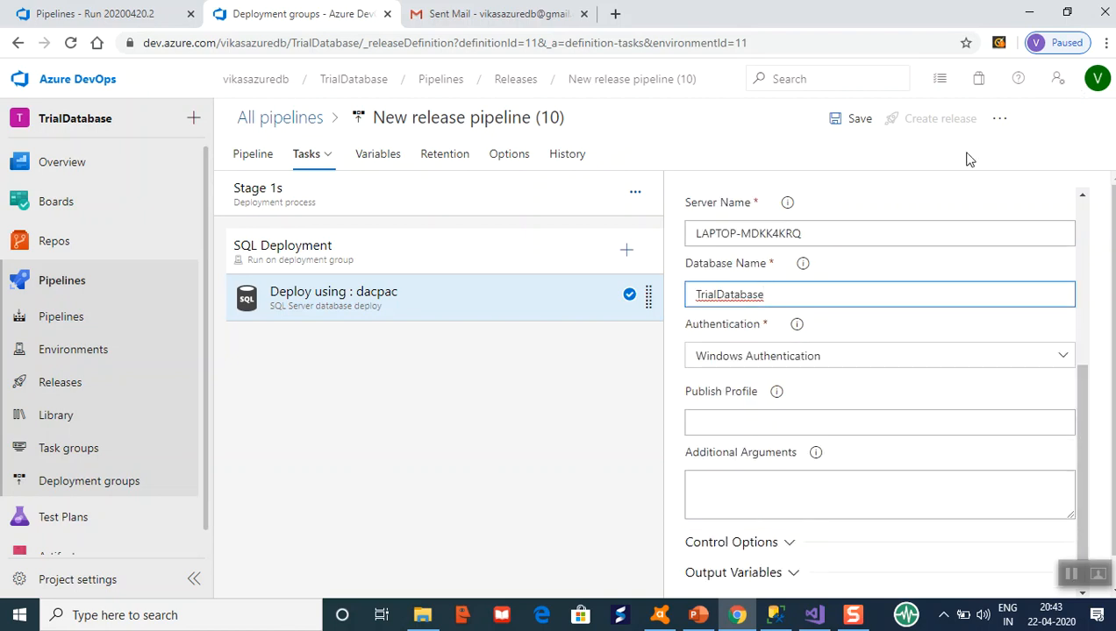
Save the edited release pipeline.
click(858, 121)
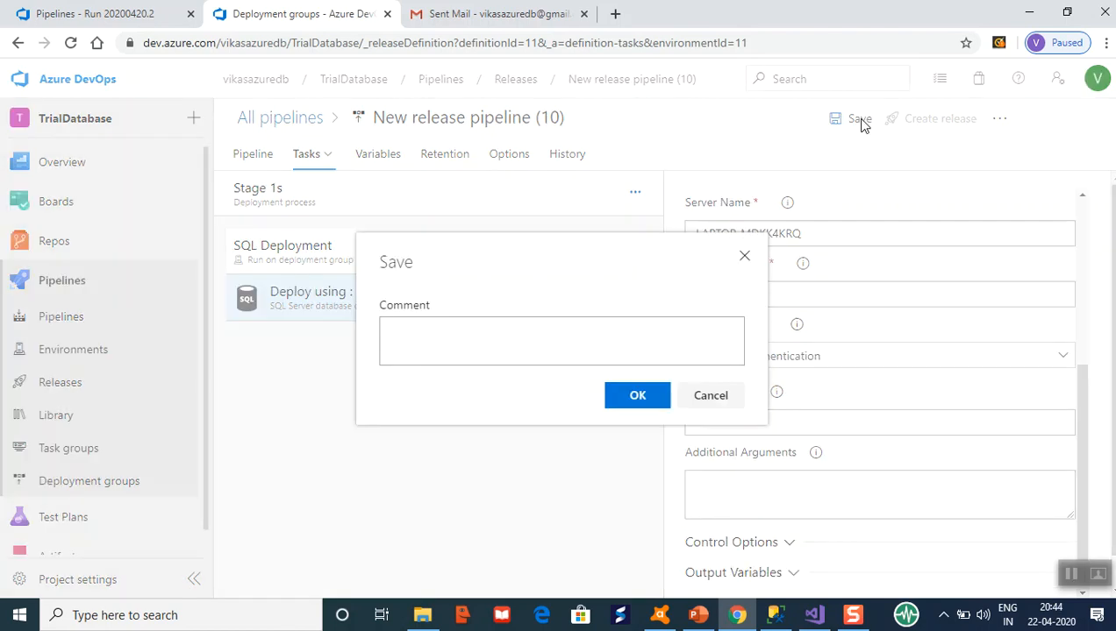
click(638, 394)
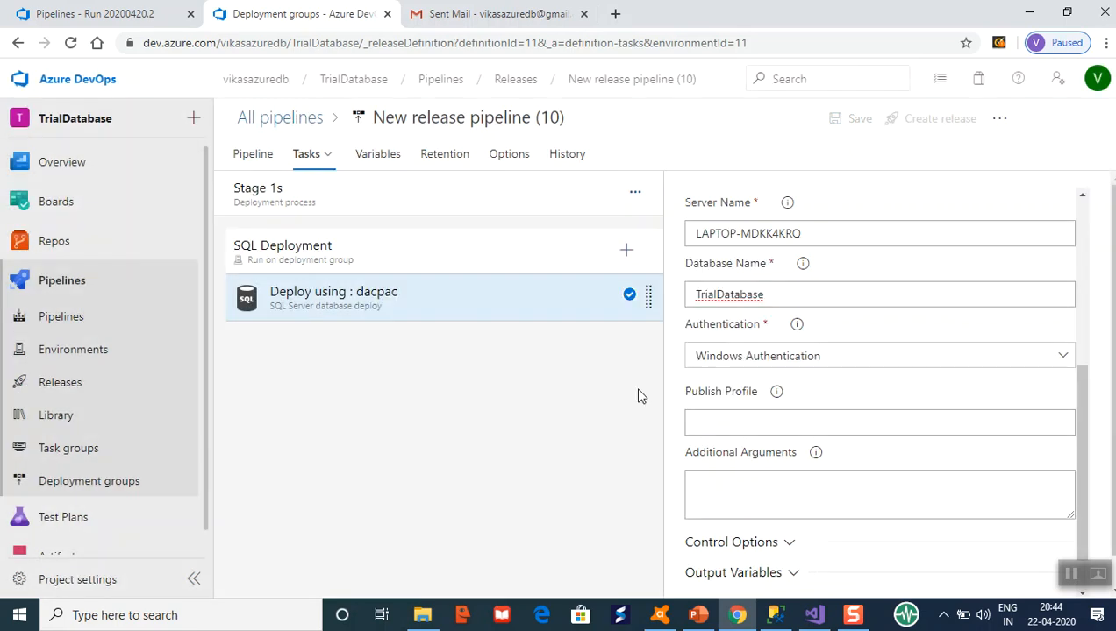
drag(636, 392, 761, 286)
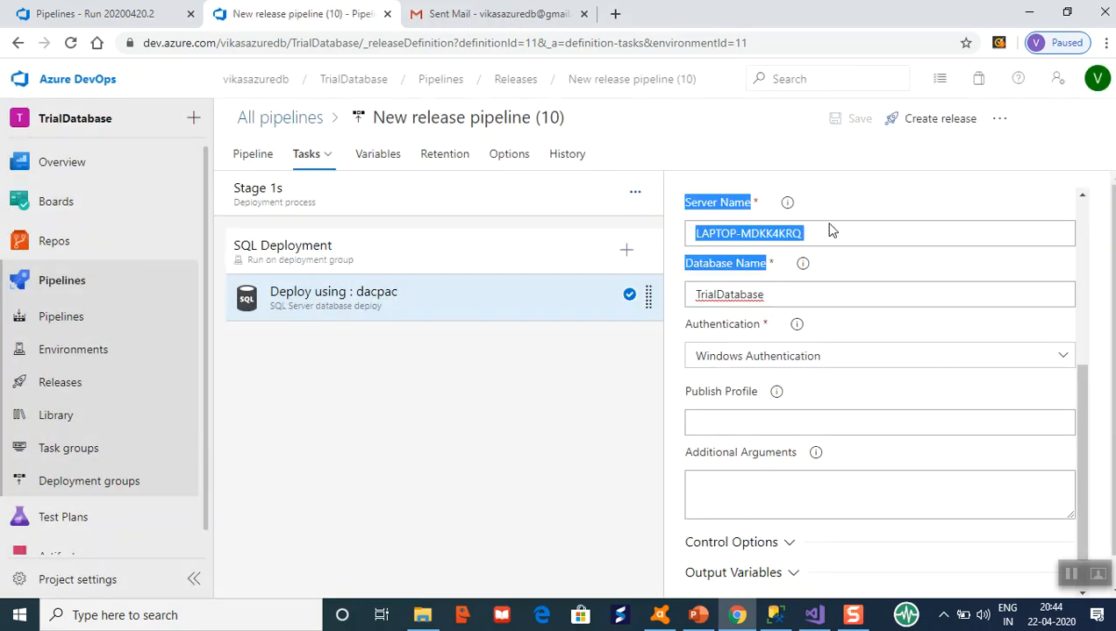
Create Release-6 from _TrialDatabaseBuild build 20200420.2.
click(933, 130)
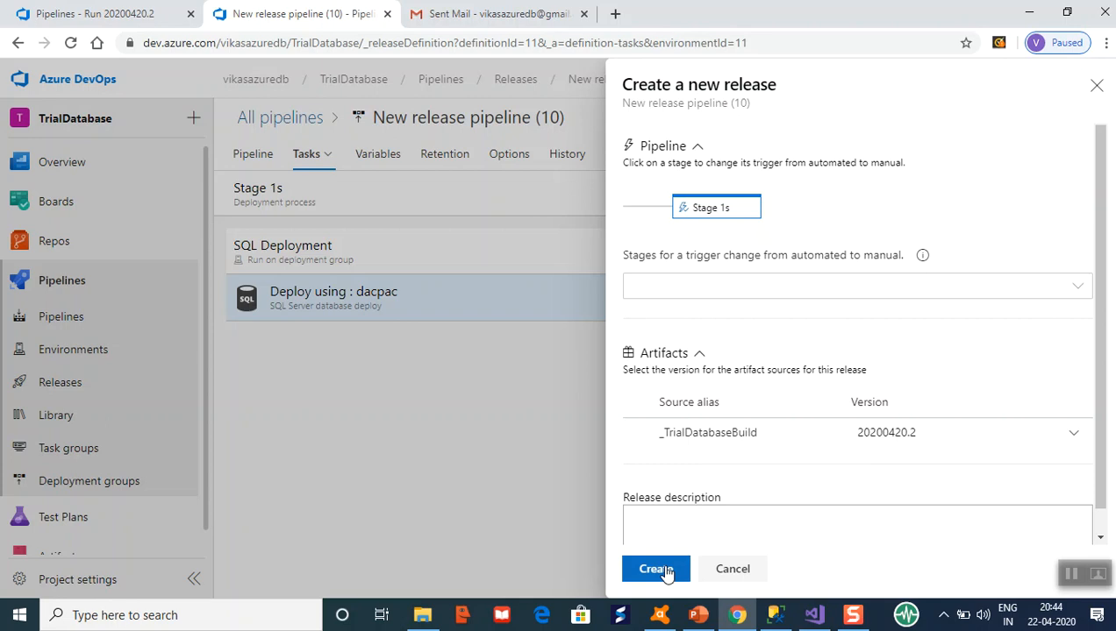
click(664, 571)
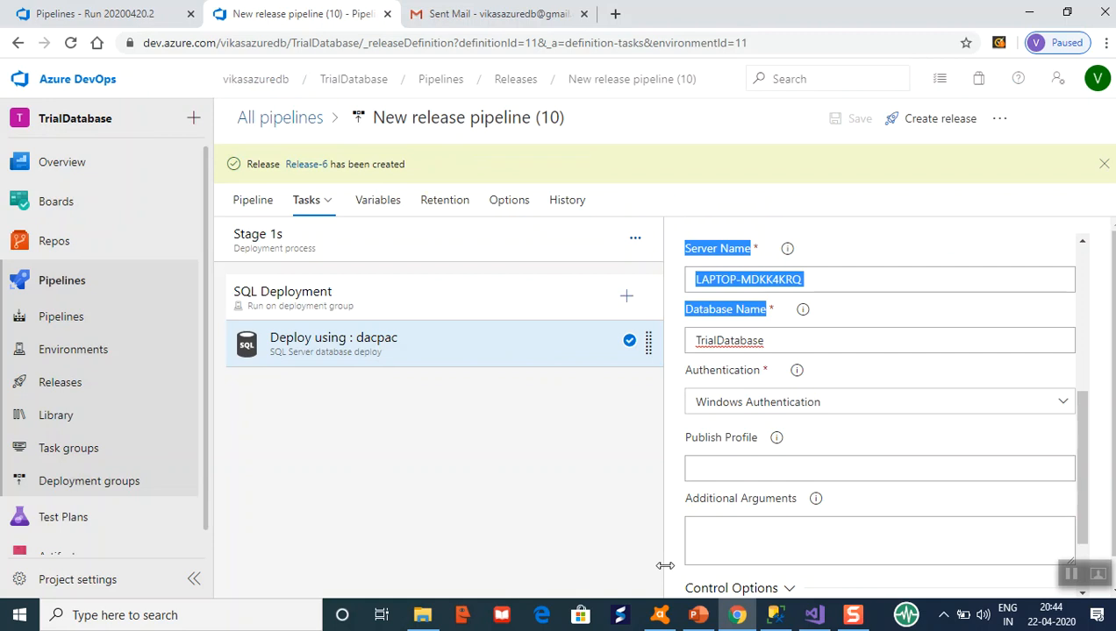
click(773, 616)
Watch Release-6's Stage 1s deploy successfully, then return to the pipeline's SQL Deployment job.
click(773, 615)
click(316, 167)
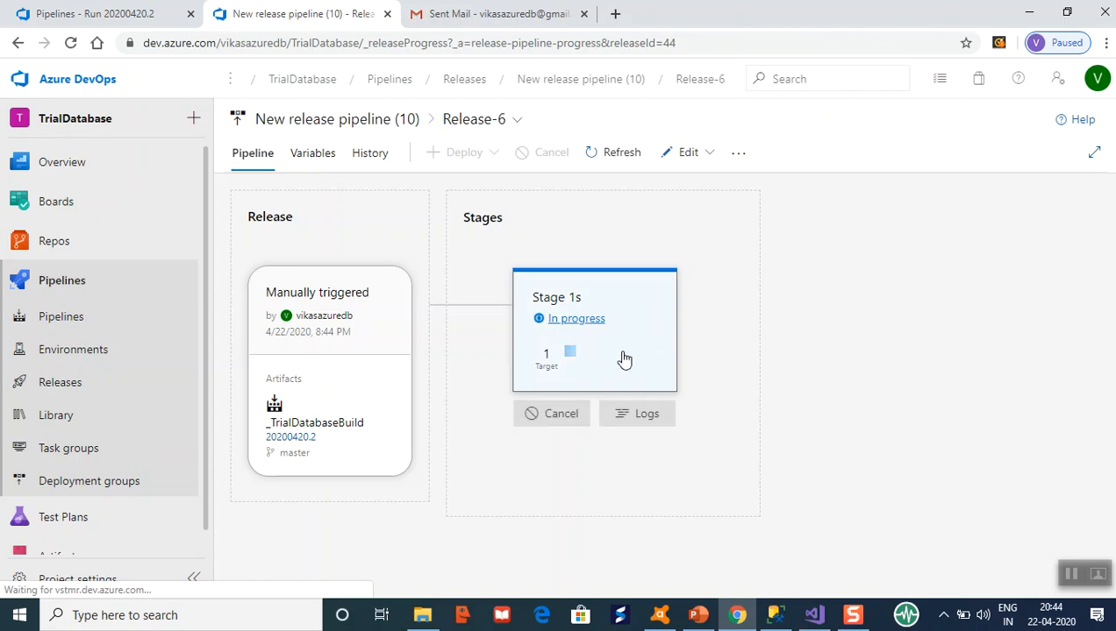
click(1068, 576)
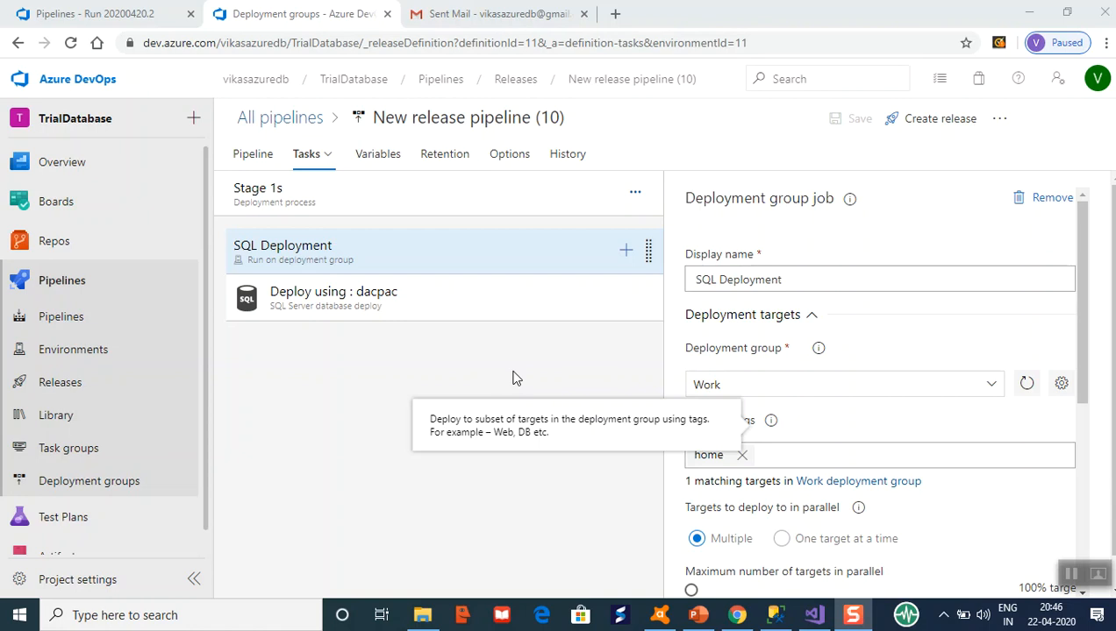
Review the SQL Deployment job's Work deployment group and home tag, then go to SSMS.
click(484, 267)
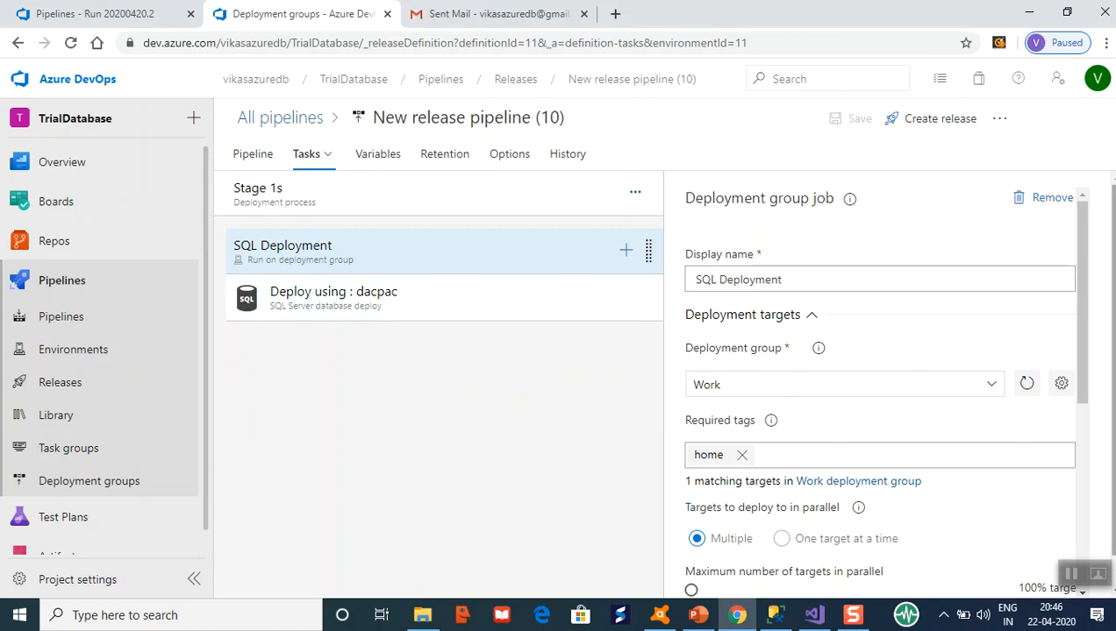
drag(1086, 318, 1088, 332)
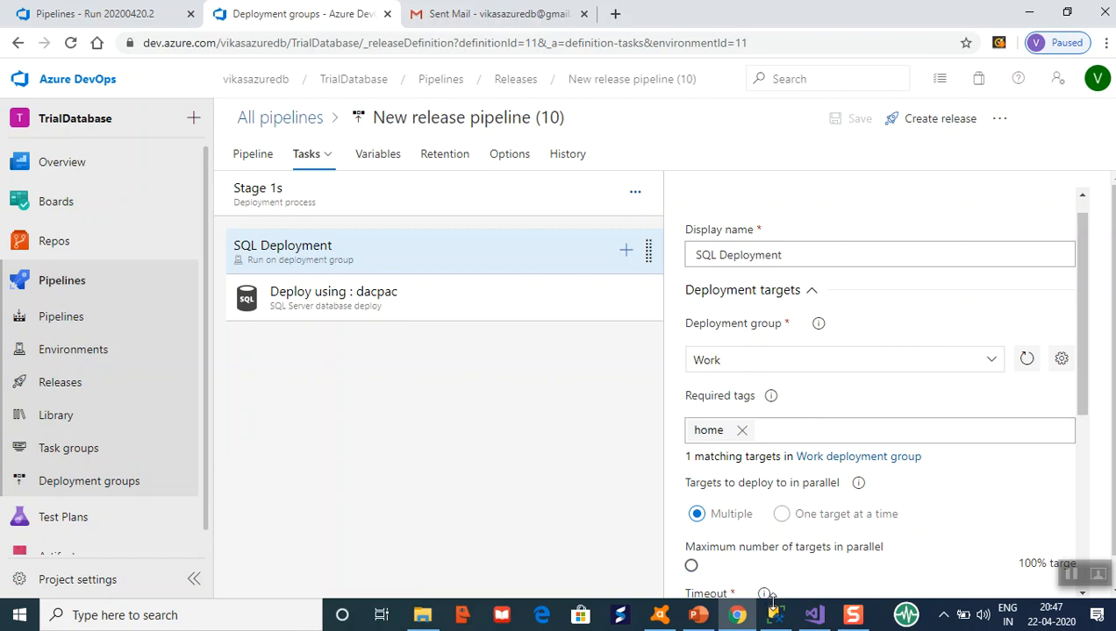
click(776, 617)
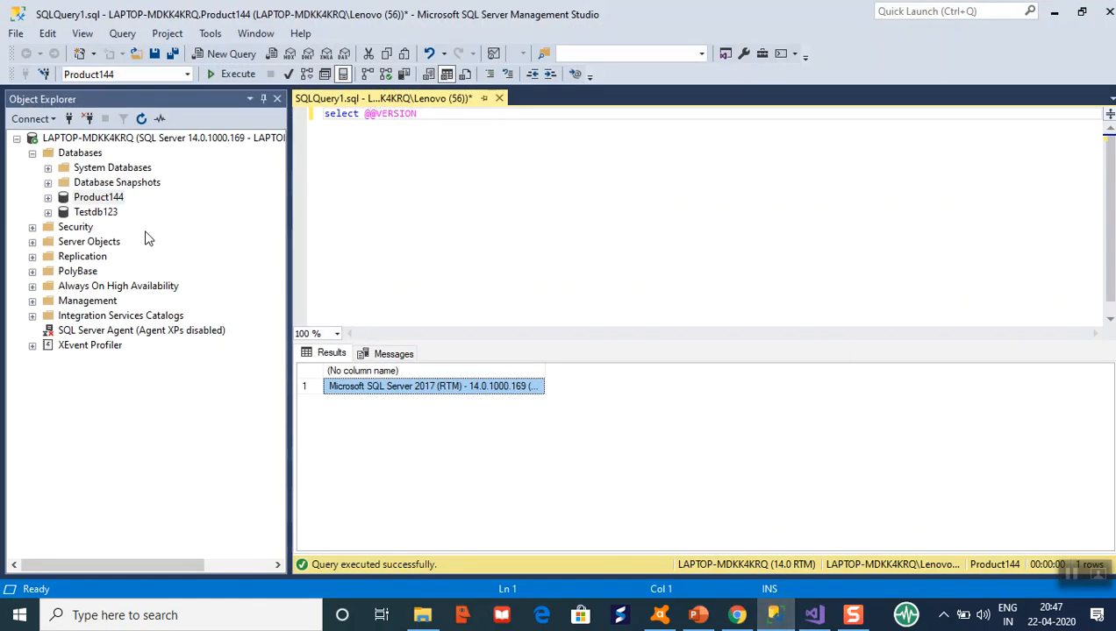
Refresh the server and confirm TrialDatabase appears with its dbo.ProductDetails tables.
click(83, 140)
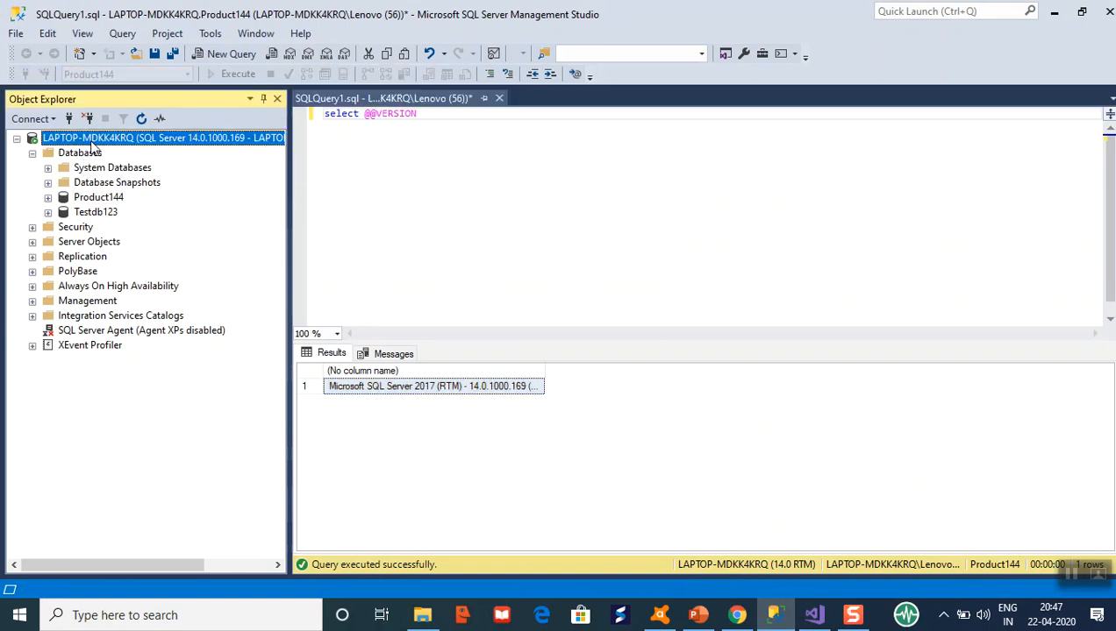
click(141, 119)
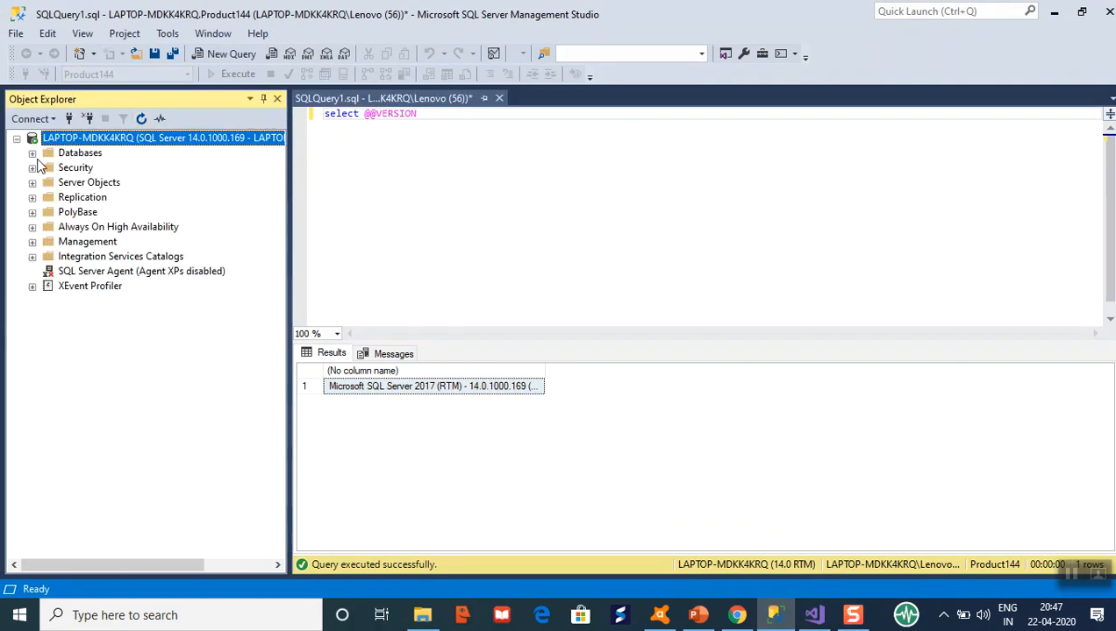
click(33, 153)
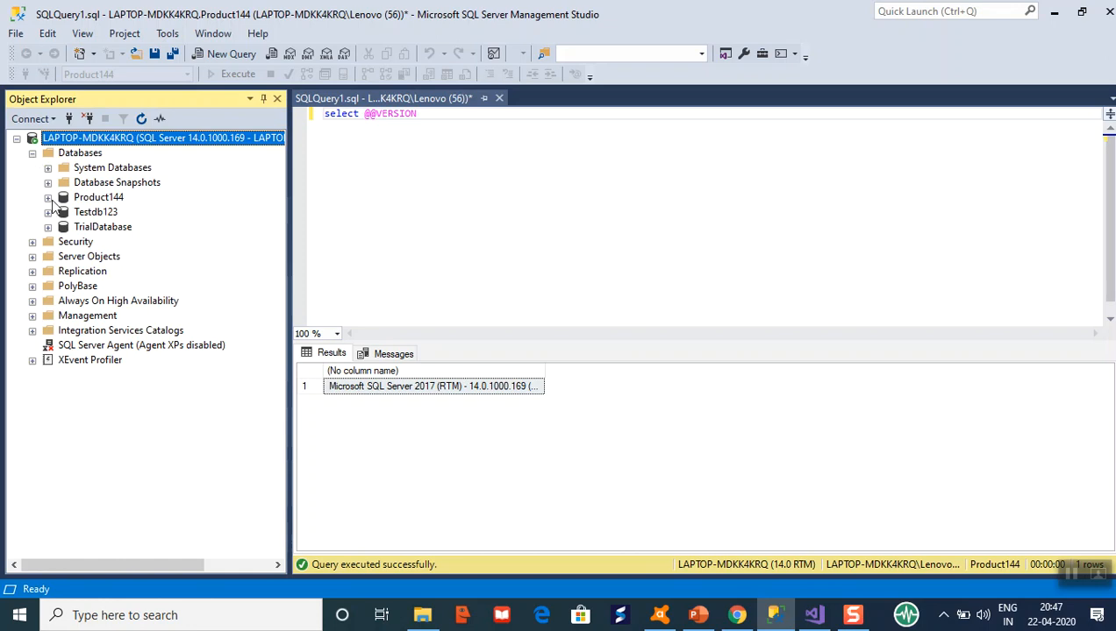
click(48, 227)
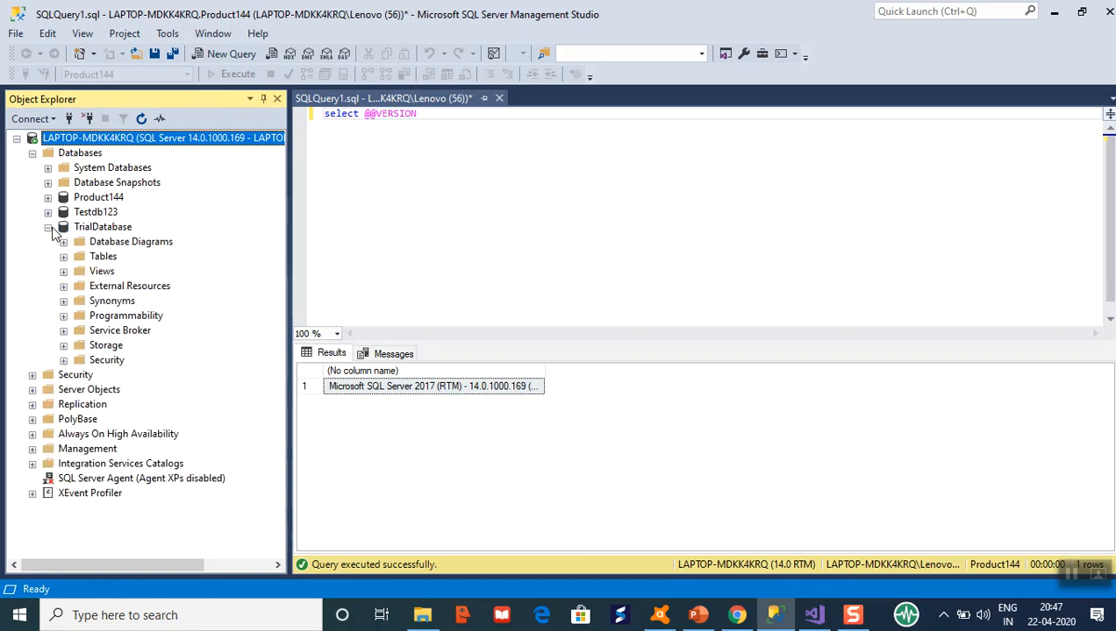
click(63, 257)
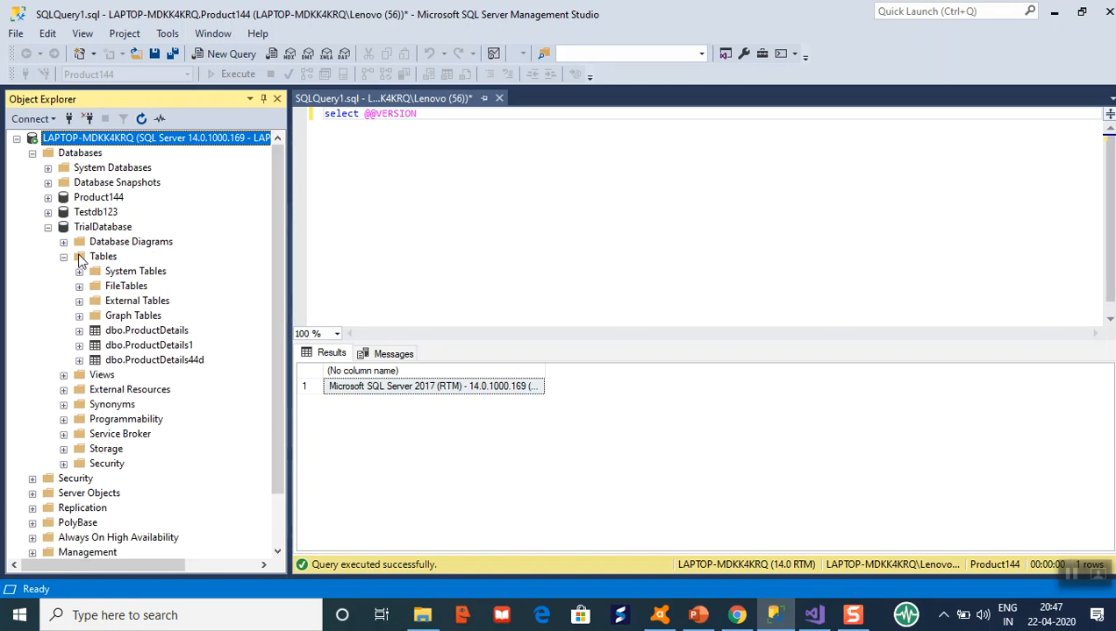
click(65, 257)
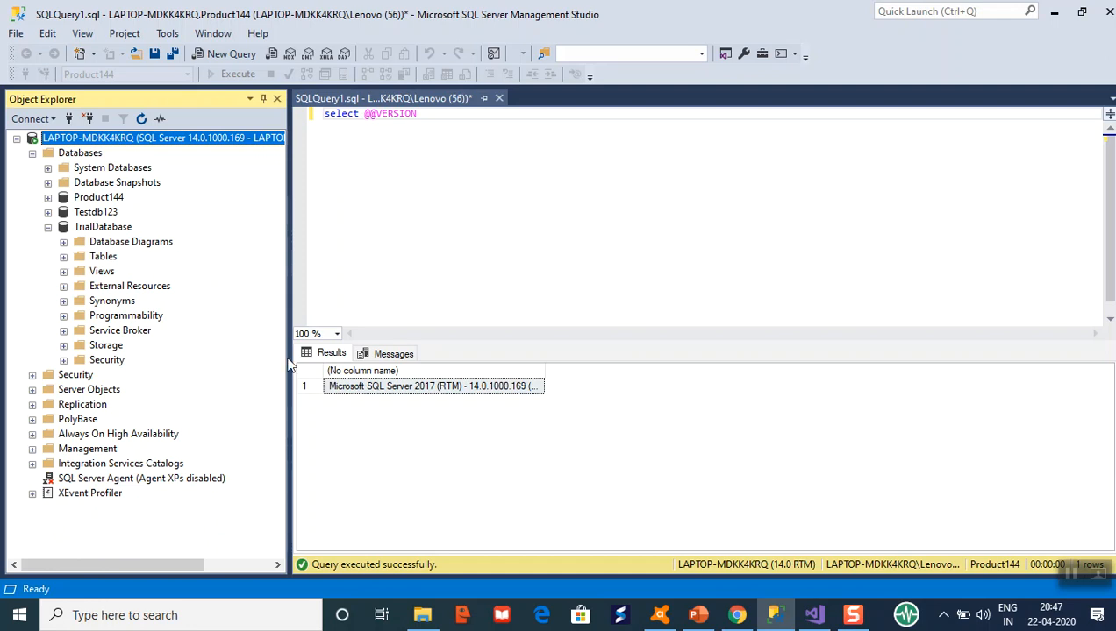
click(777, 616)
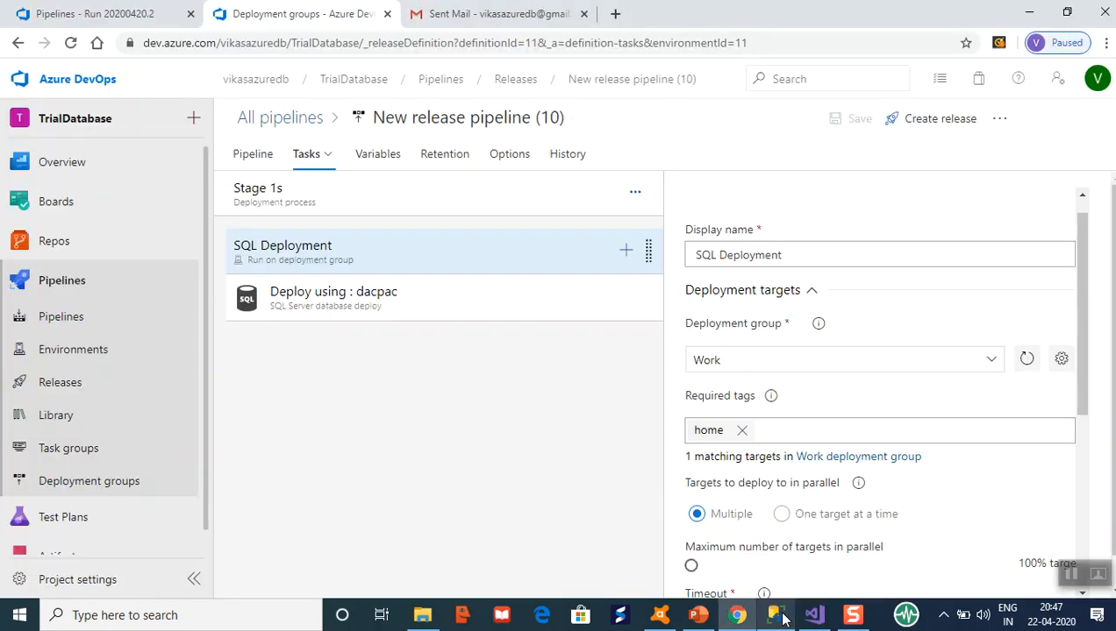